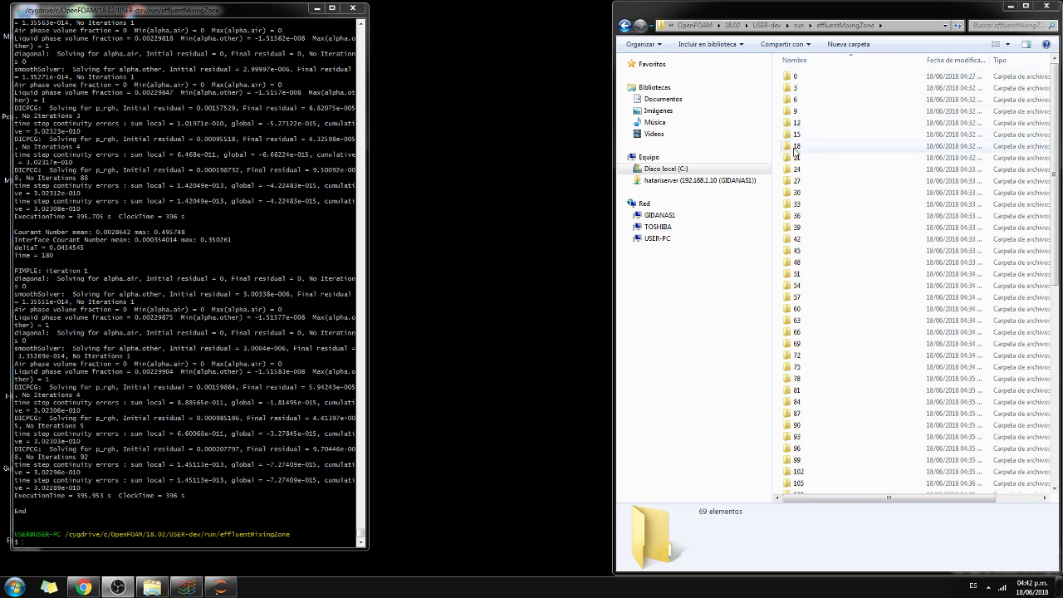
Run paraFoam in the Cygwin terminal and load the effluentMixingZone.foam case mesh
click(864, 415)
scroll(856, 412, down, 10)
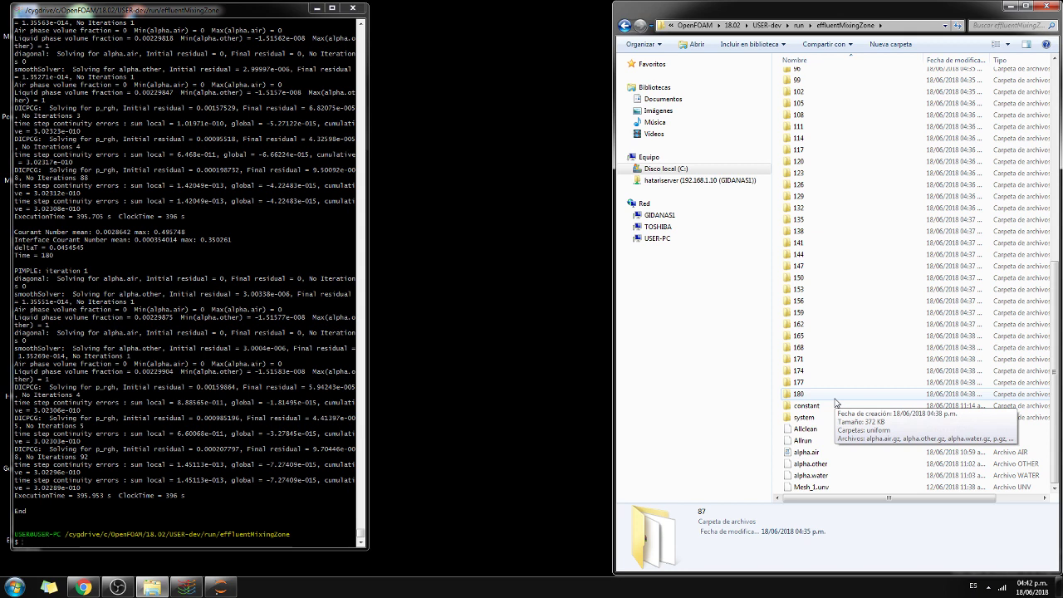
click(52, 545)
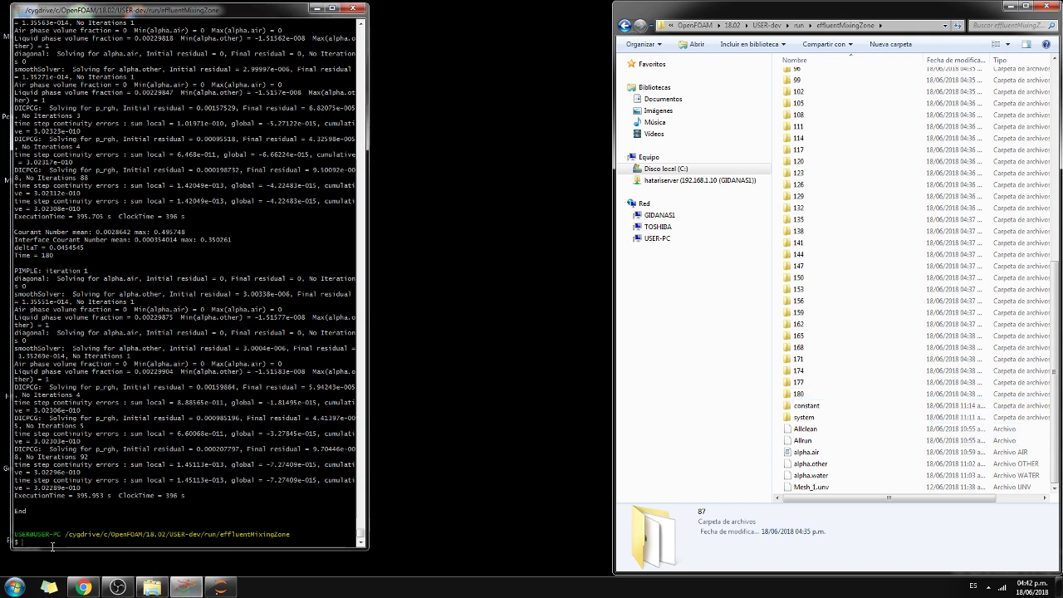
text(para)
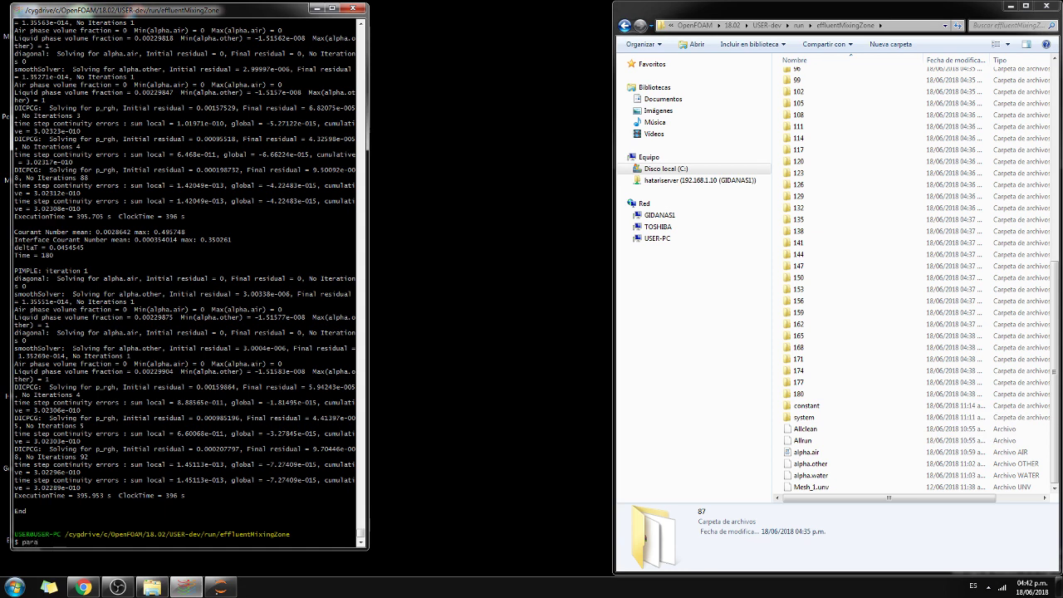
text(Foam)
key(Return)
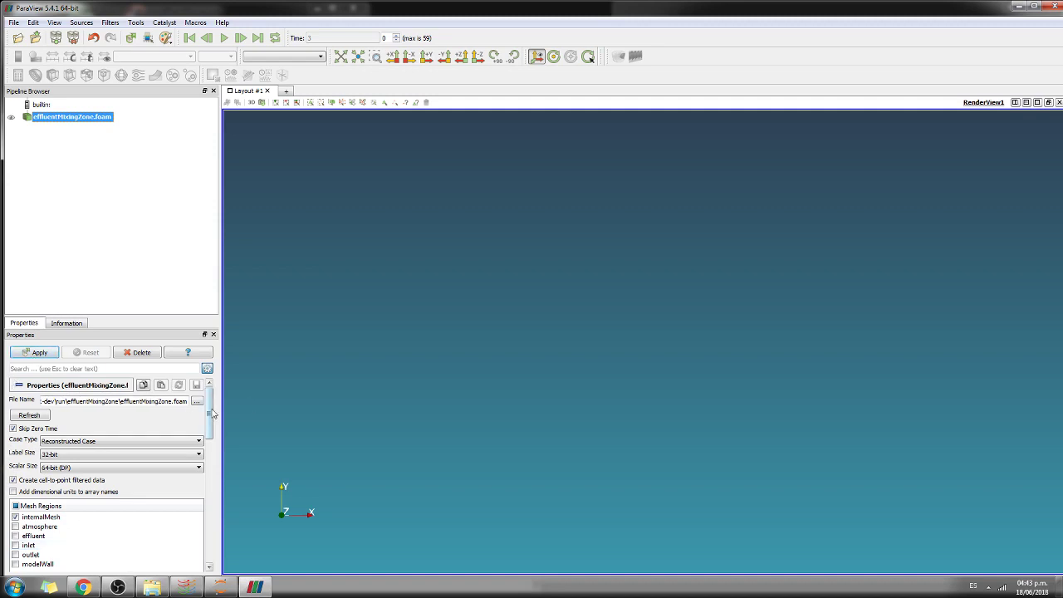
click(50, 358)
Tilt the domain view and colour it by p_rgh
drag(511, 505, 419, 482)
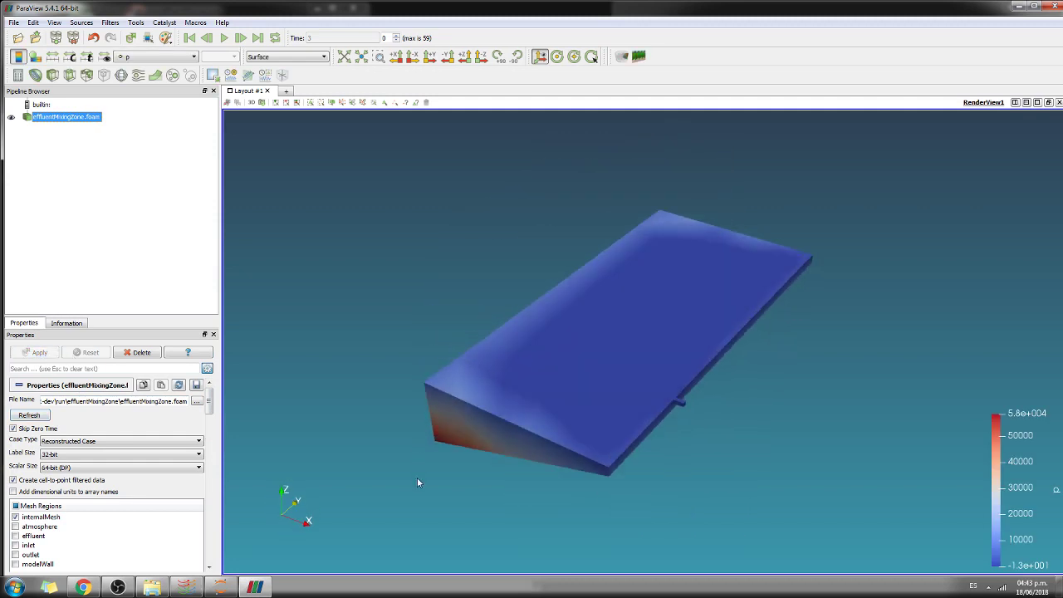
click(170, 56)
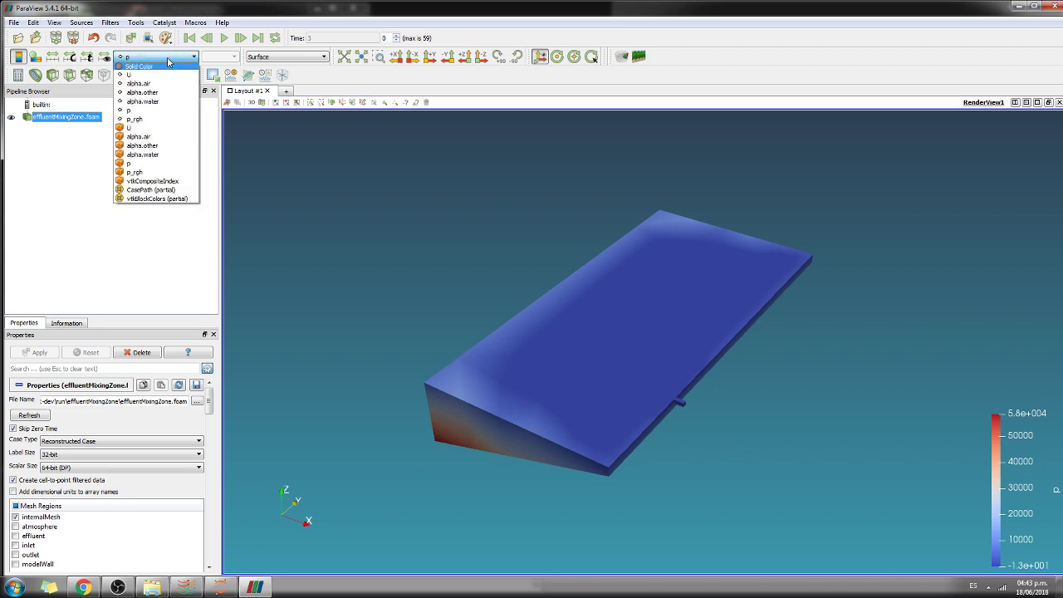
click(152, 120)
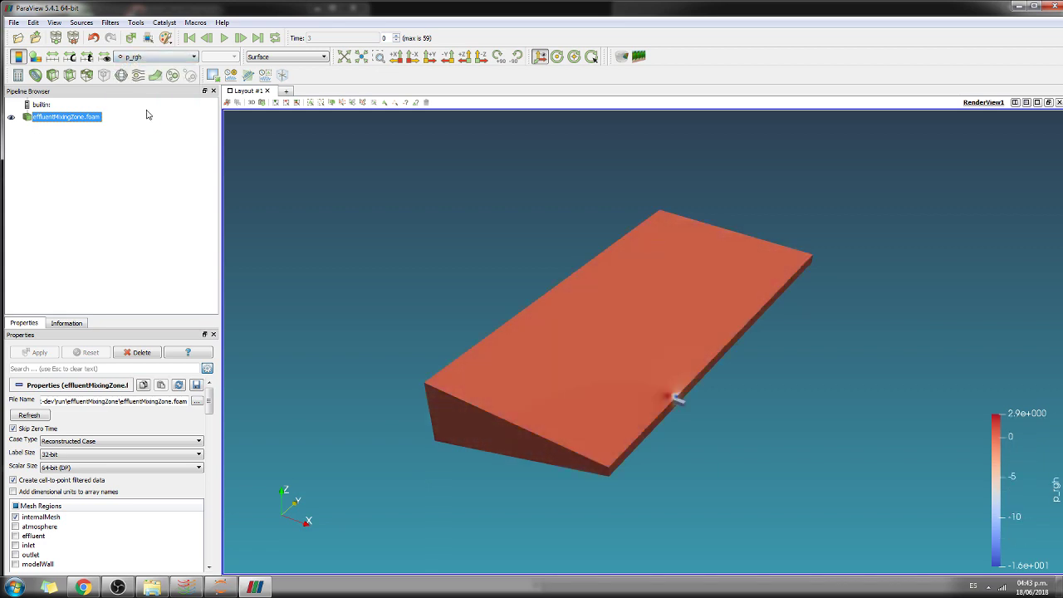
mouse_move(465, 380)
mouse_down()
mouse_move(476, 346)
mouse_move(450, 355)
mouse_move(466, 364)
mouse_up()
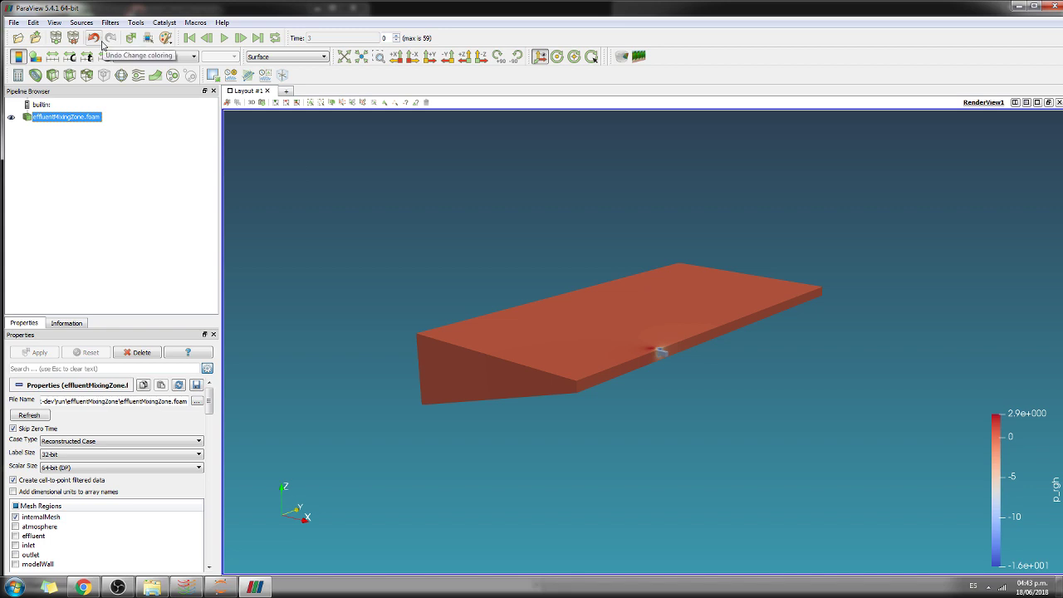
Close the custom colour range settings unchanged and enable point-data readouts
click(73, 61)
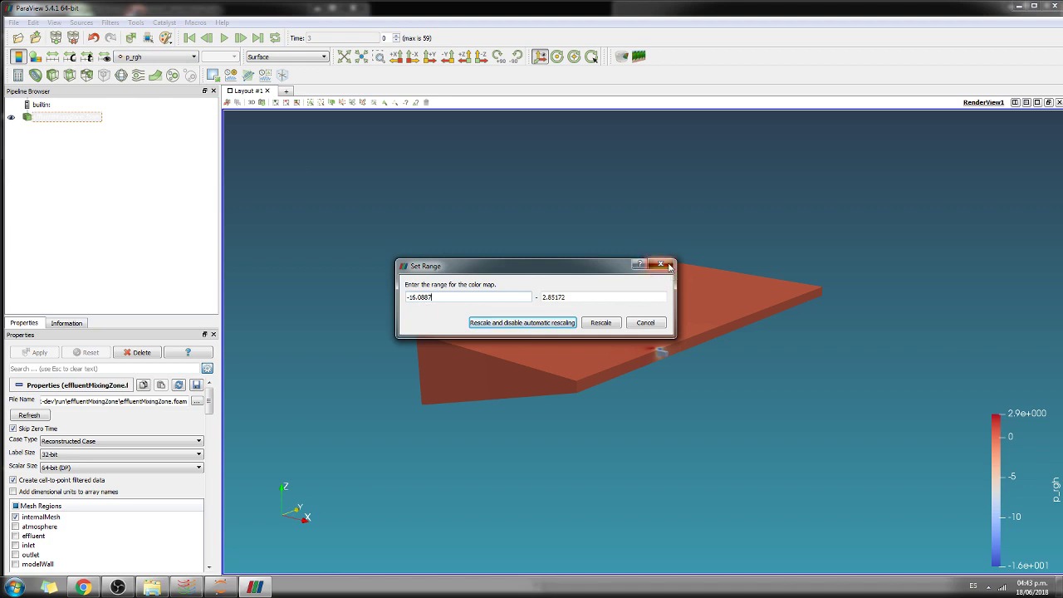
click(662, 265)
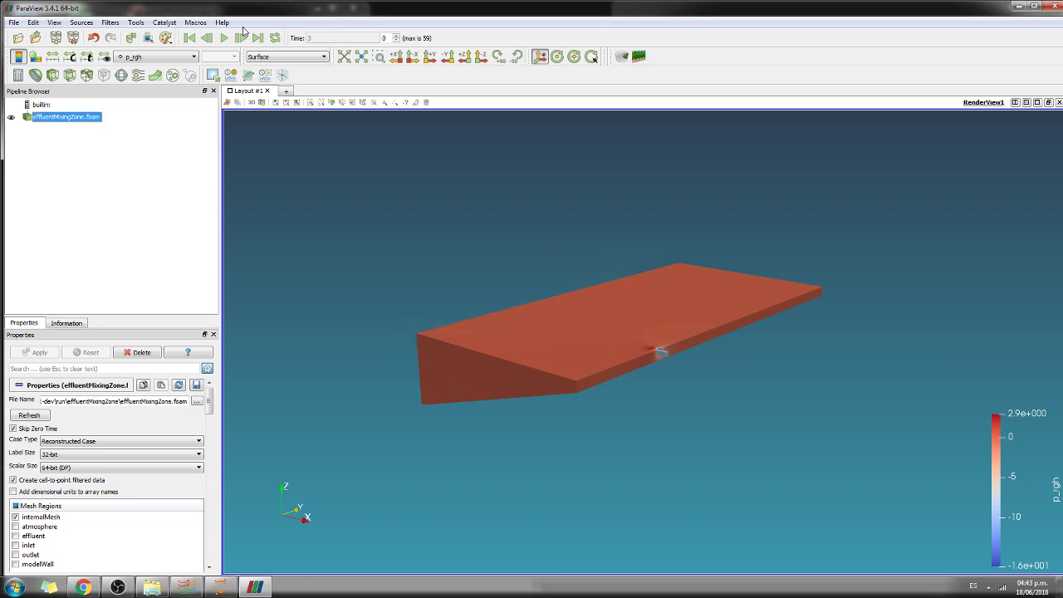
click(408, 107)
Inspect p_rgh point values at two spots on the wedge-shaped mesh
mouse_move(454, 370)
mouse_move(491, 385)
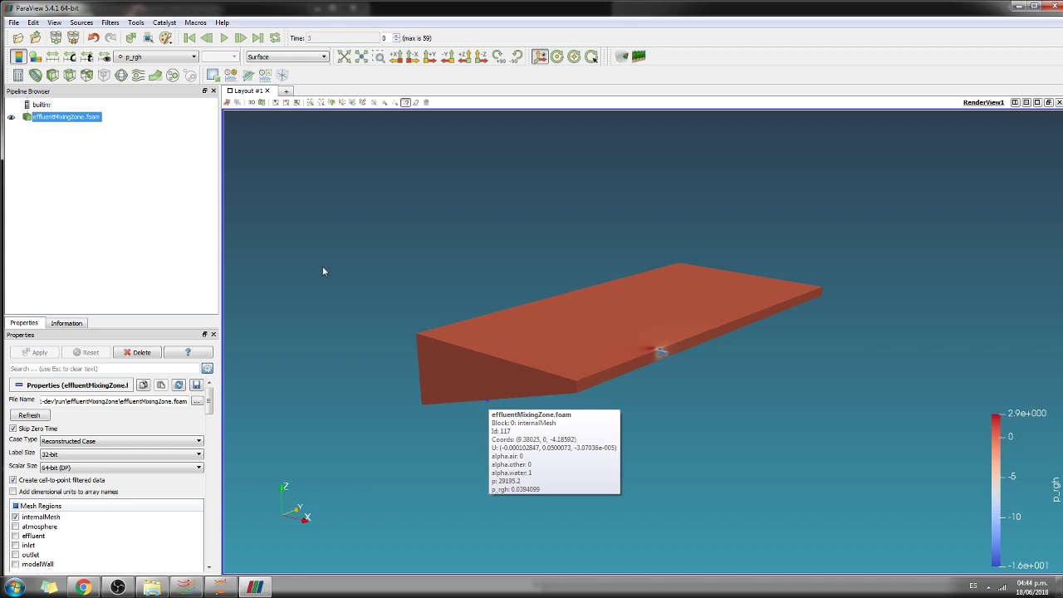
click(158, 57)
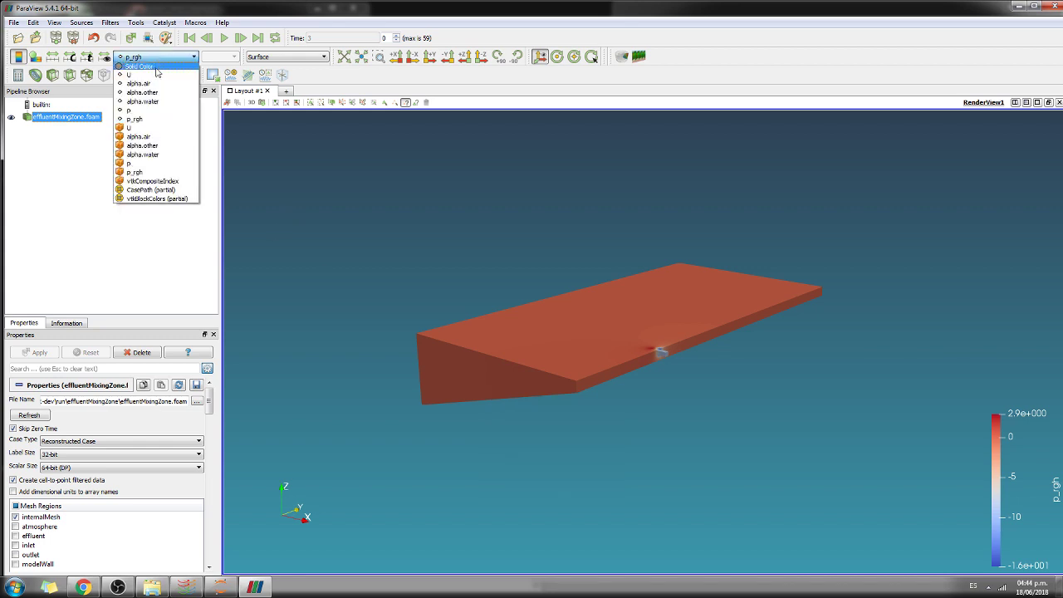
Colour the domain by velocity U and orbit to view its top face
click(137, 118)
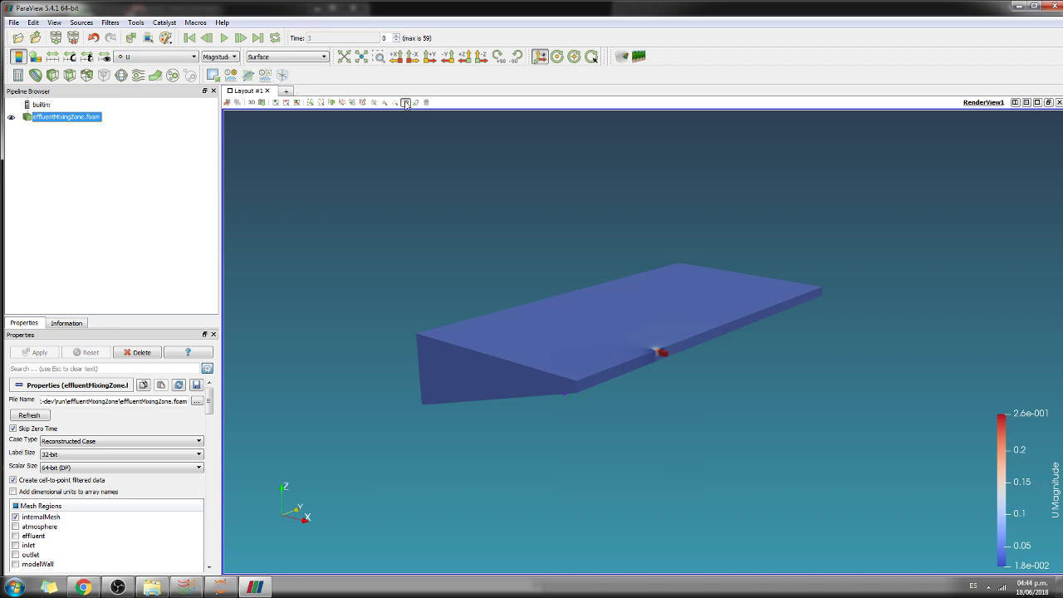
drag(619, 404, 586, 448)
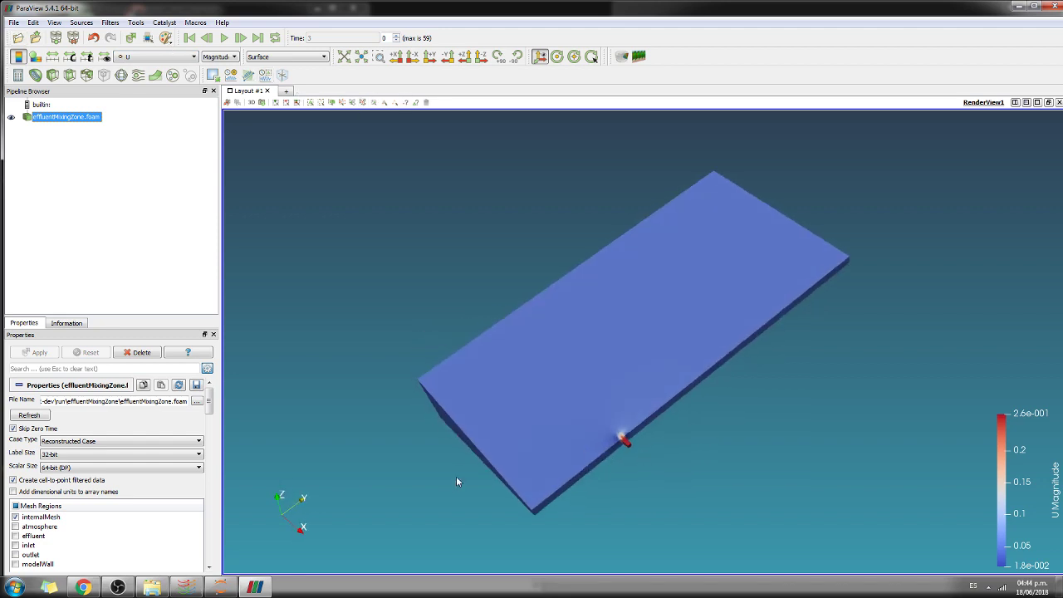
drag(456, 482, 410, 446)
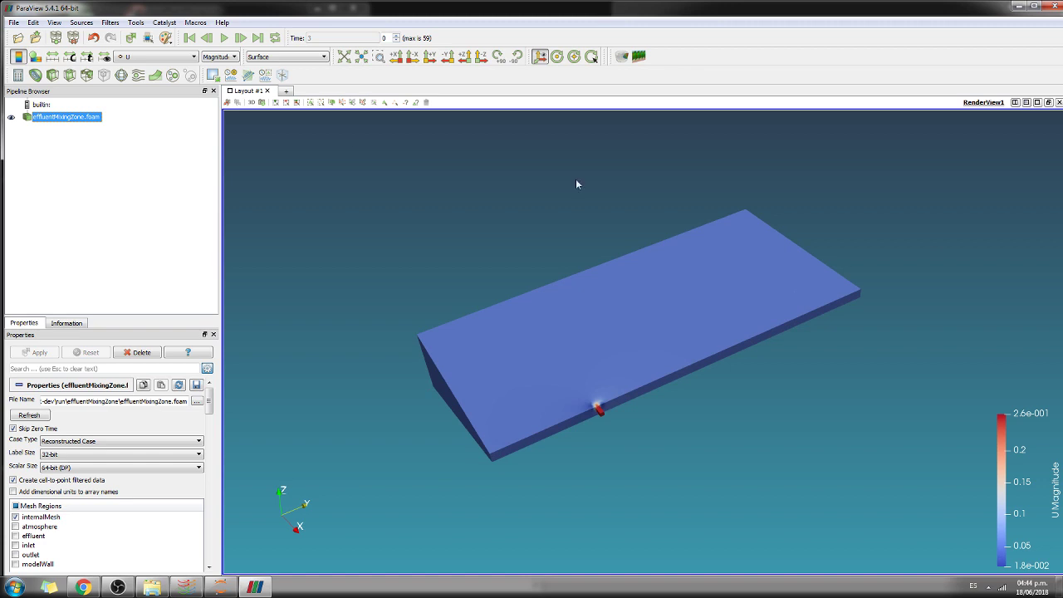
Try alpha.water, then colour the domain by alpha.other and zoom in
click(177, 57)
click(169, 104)
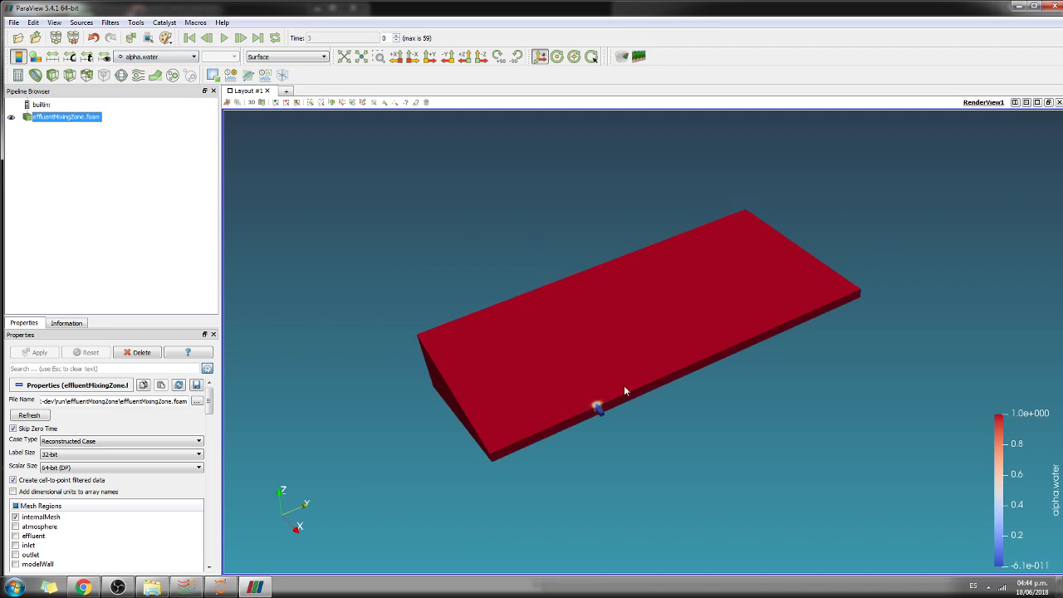
click(177, 56)
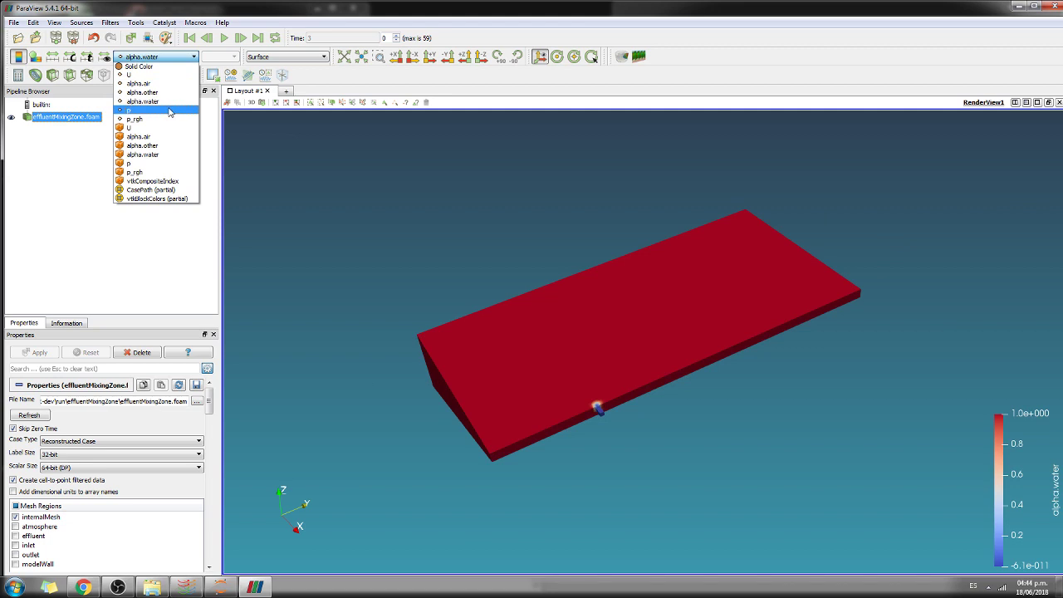
click(167, 92)
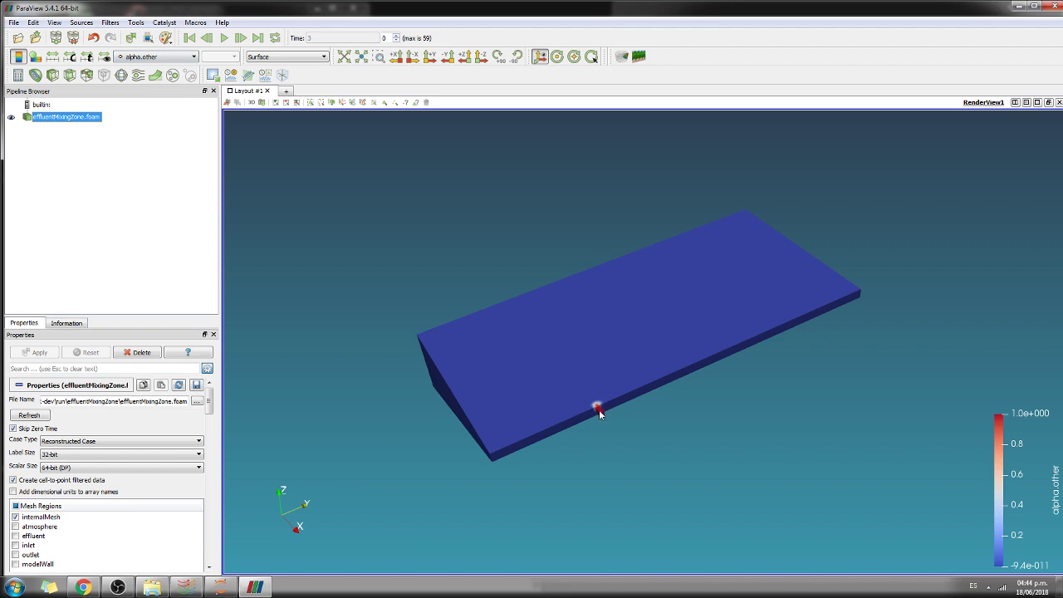
scroll(607, 427, up, 3)
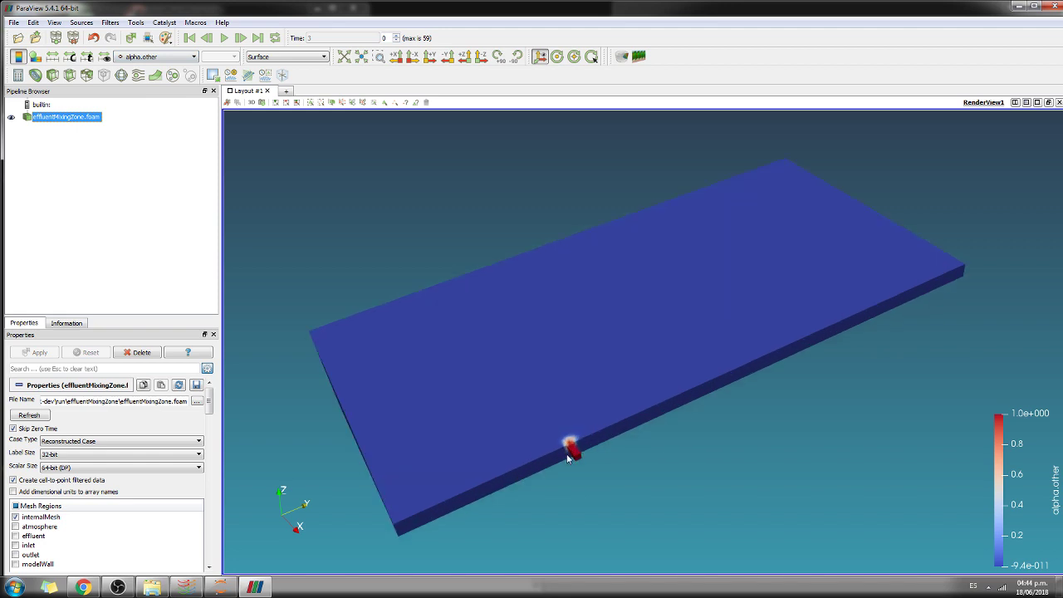
click(224, 40)
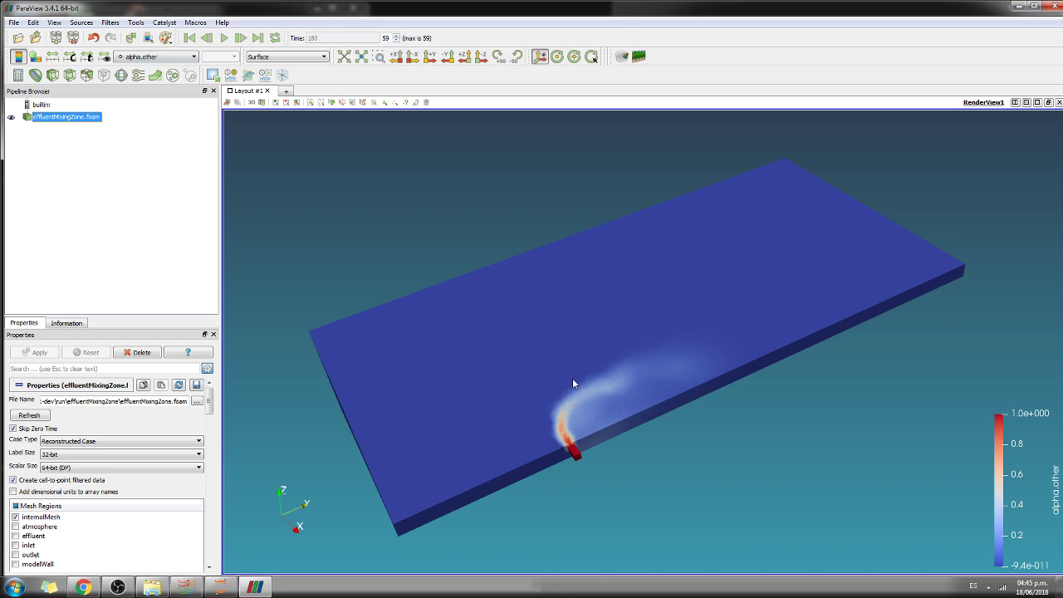
Enable Loop and replay the alpha.other time-step animation continuously
click(275, 37)
click(223, 38)
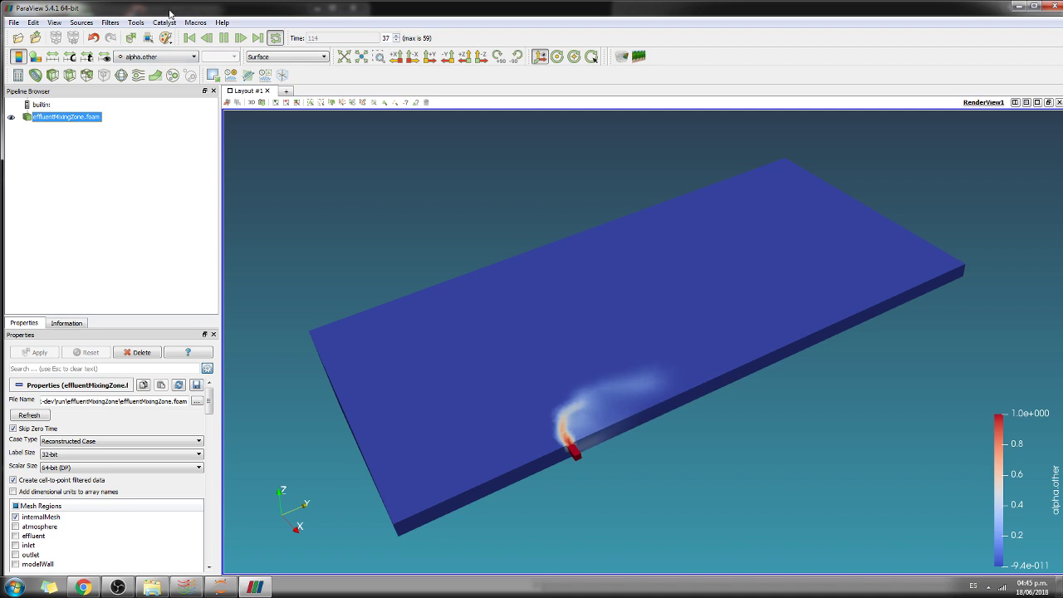
click(136, 24)
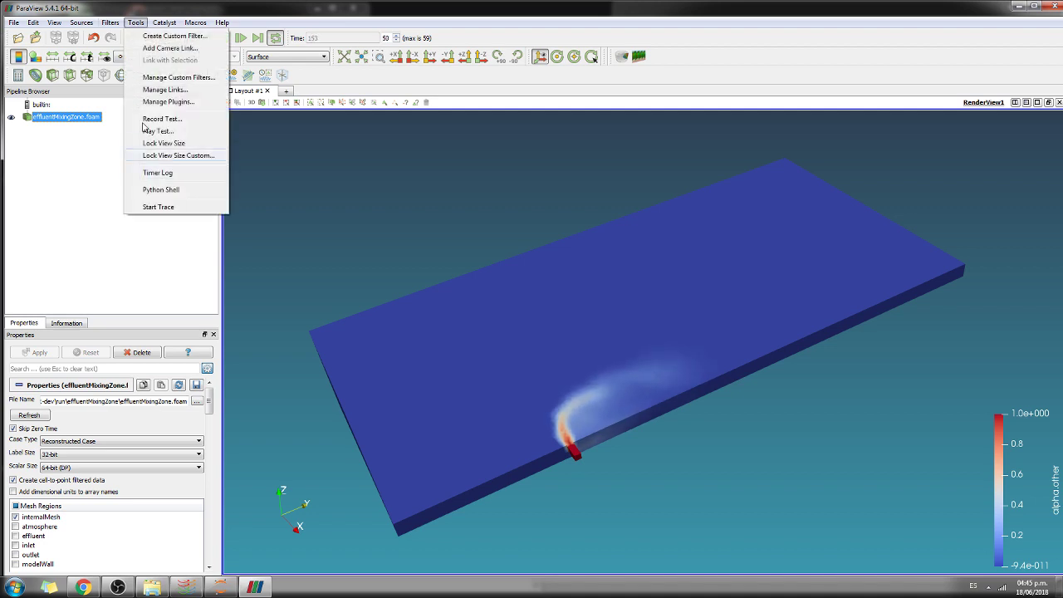
Add a Ruler source from the Sources list
click(79, 24)
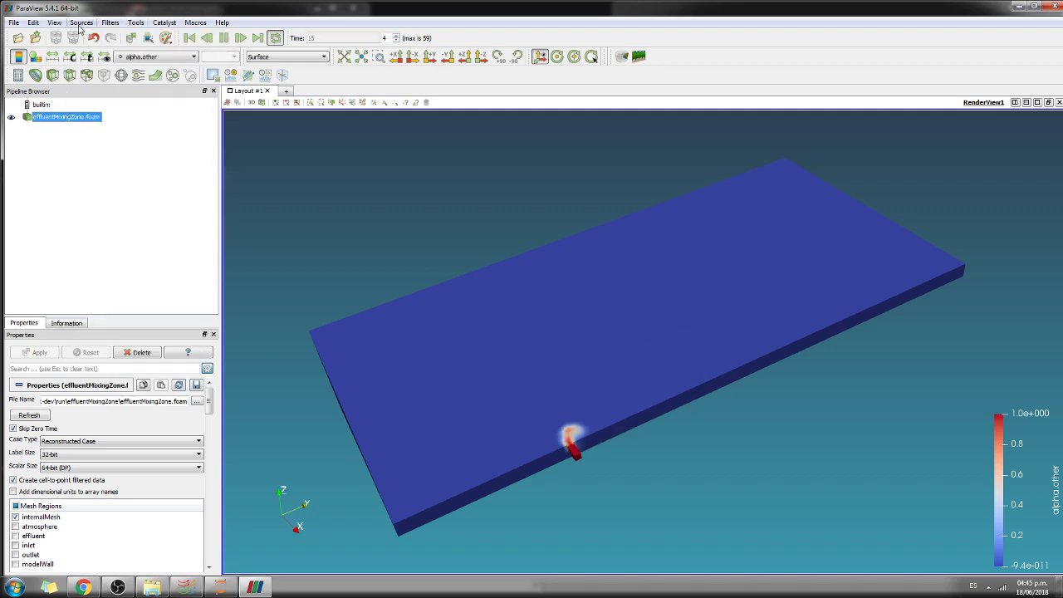
click(79, 26)
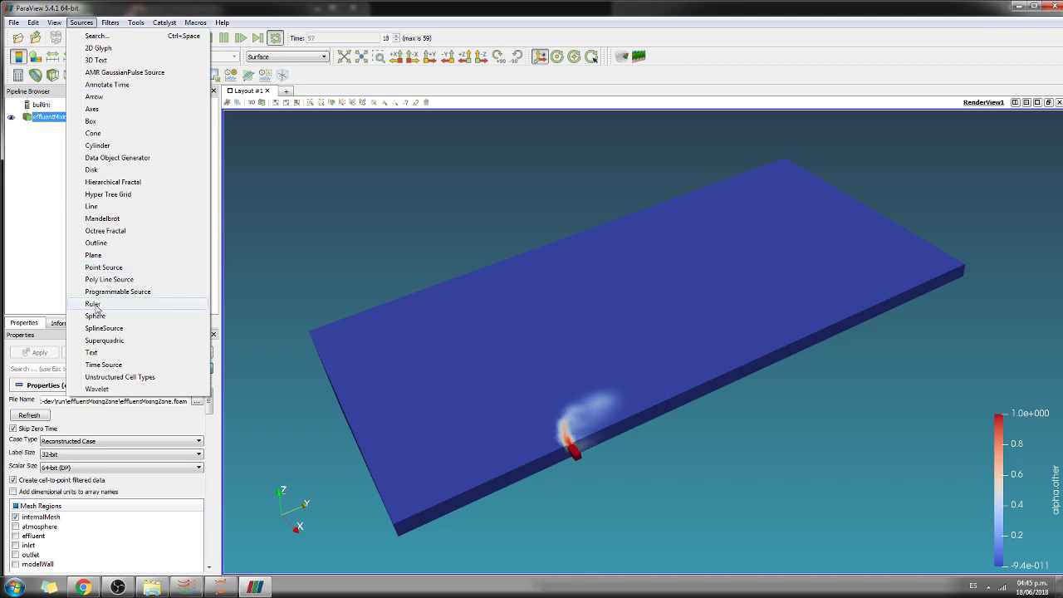
click(93, 304)
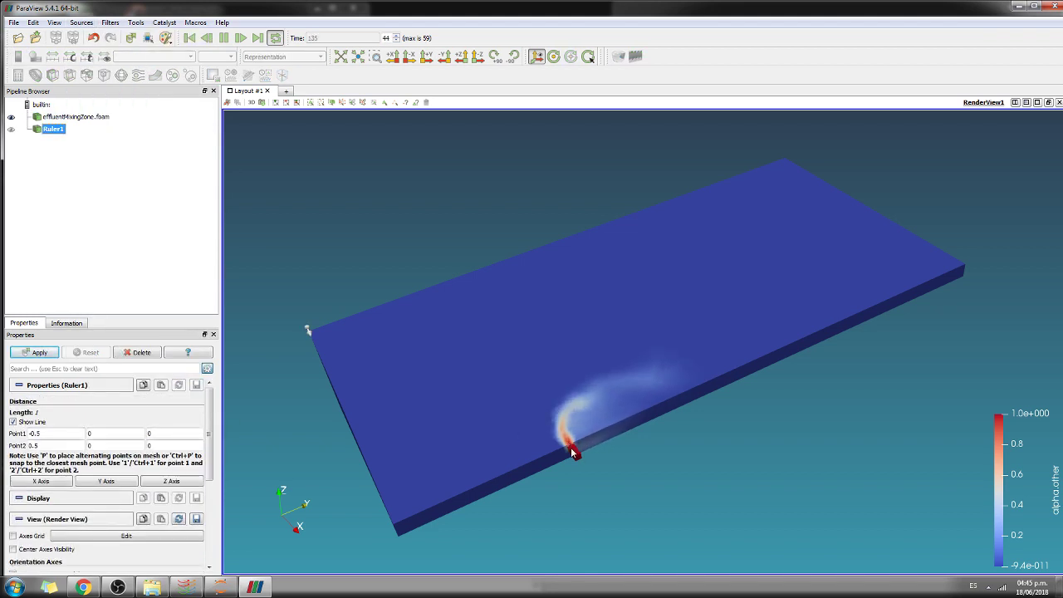
Place the ruler from the outfall onto the plume (6.33) and pause at time 33
key(p)
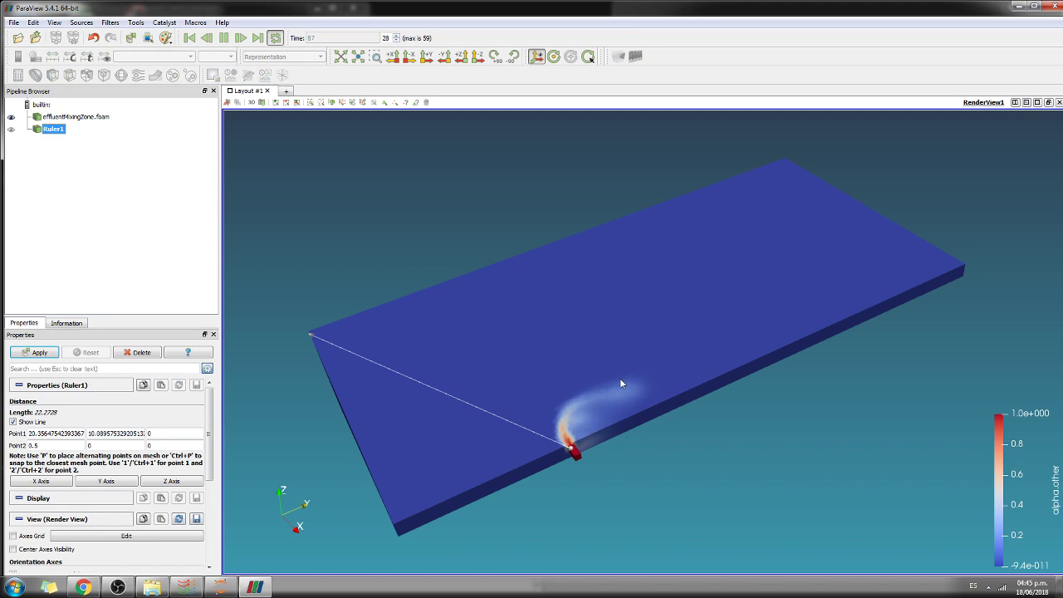
key(p)
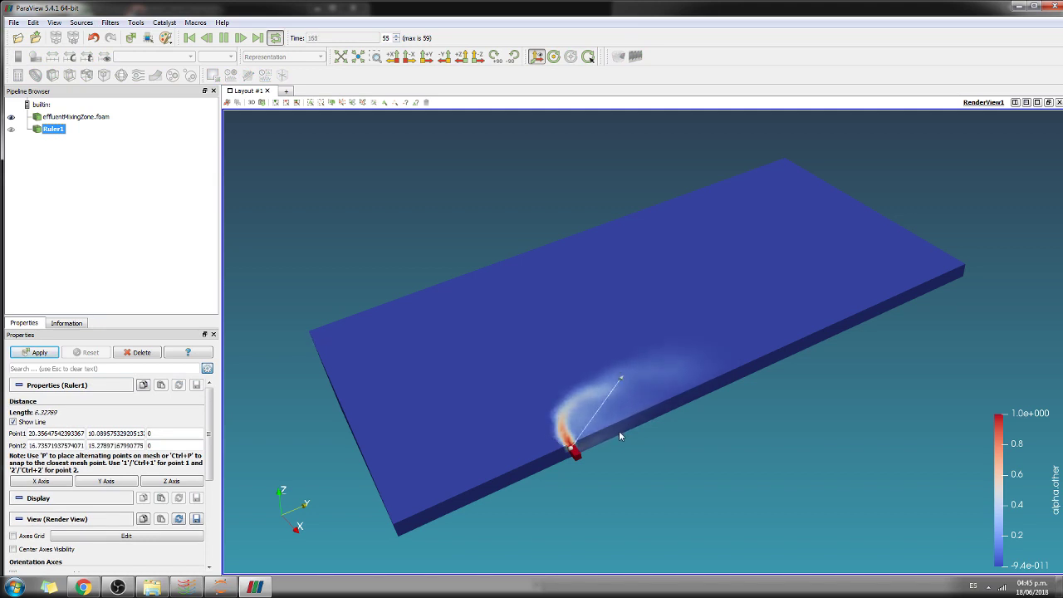
click(225, 38)
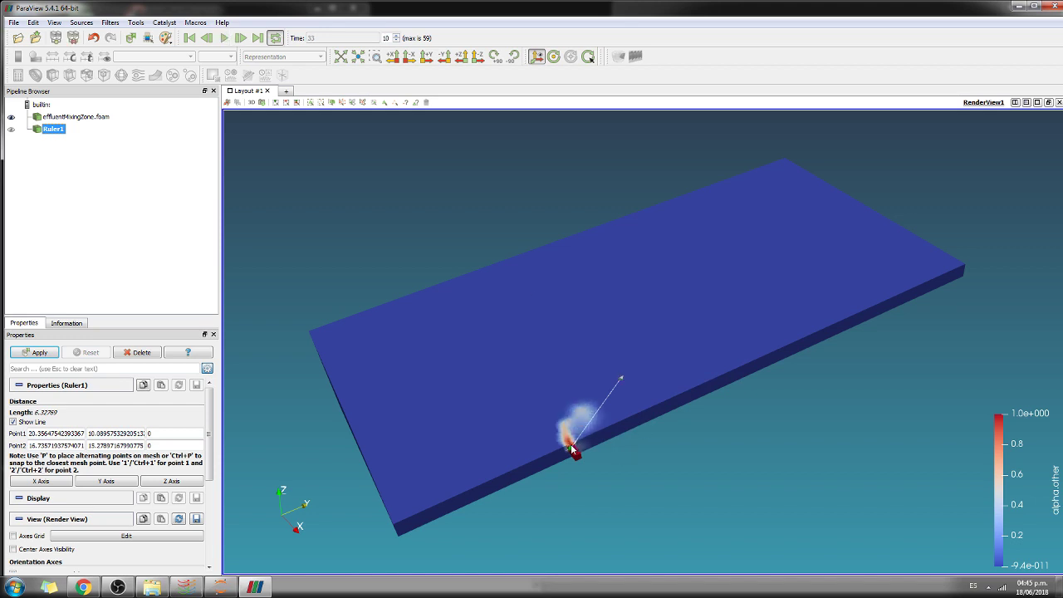
Re-place the ruler start at the effluent outlet, apply it, and resume playback
scroll(578, 457, up, 5)
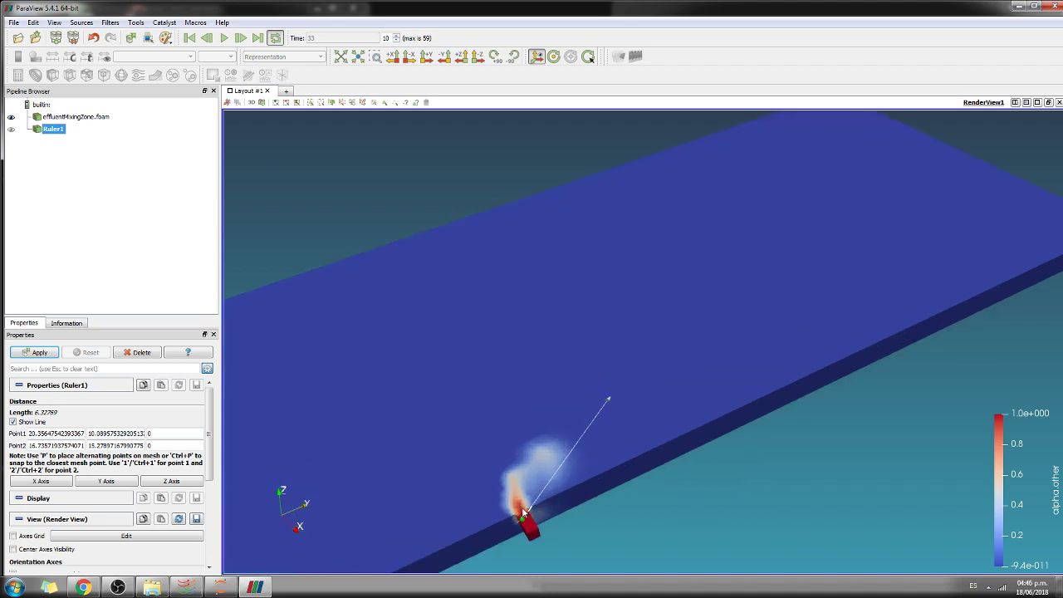
key(p)
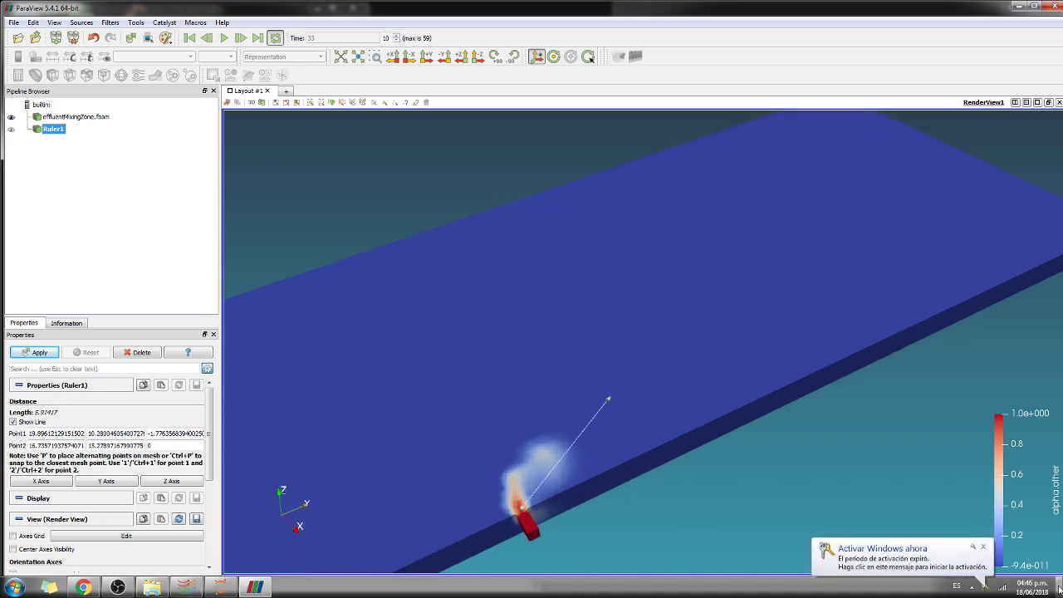
click(984, 548)
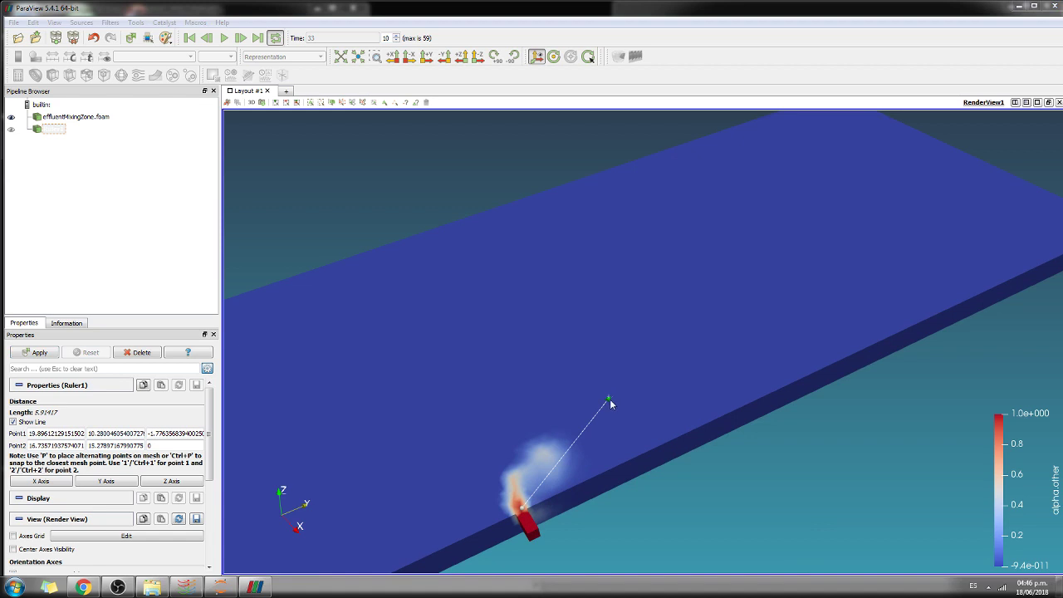
click(31, 354)
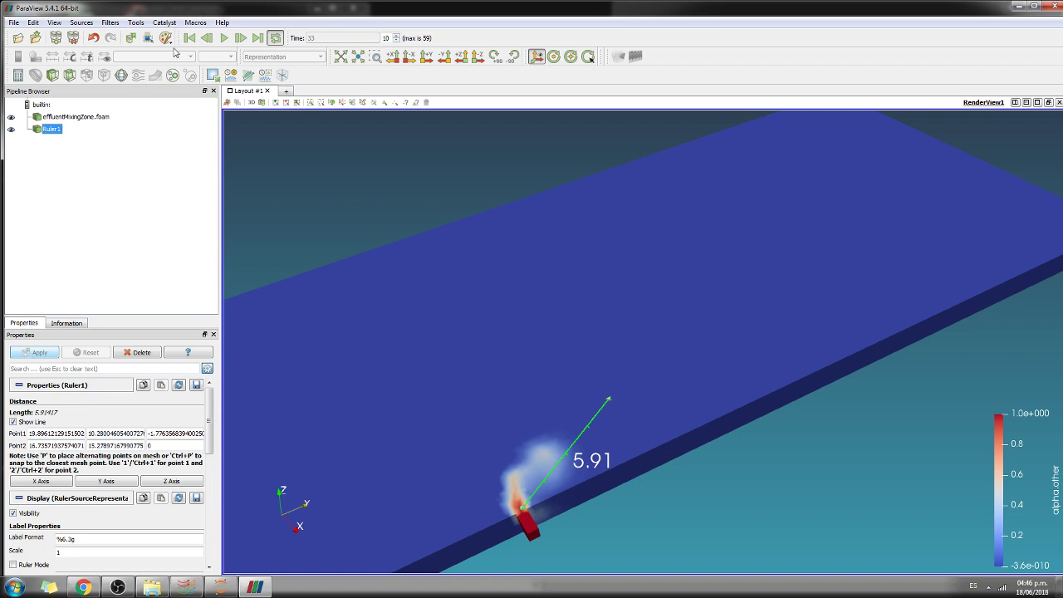
click(225, 41)
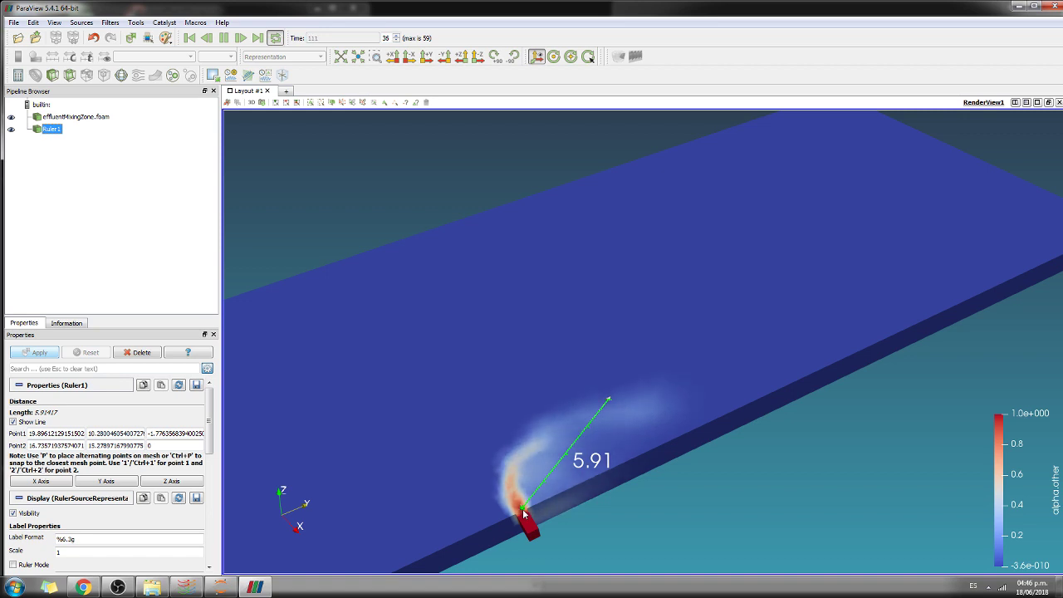
Move the ruler endpoint further along the plume and apply the 8.1012 length
key(p)
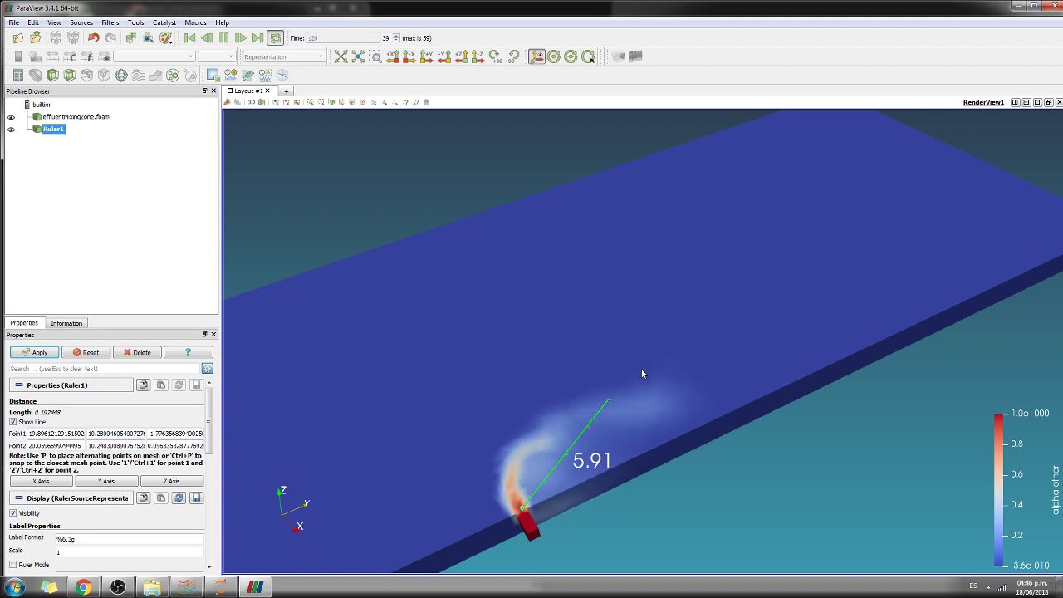
key(p)
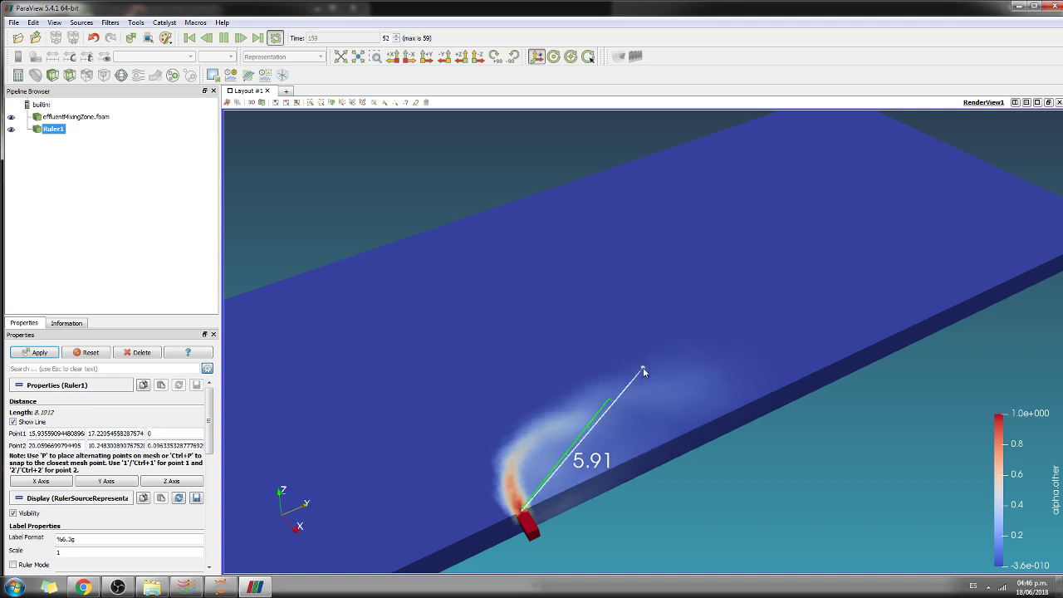
click(37, 352)
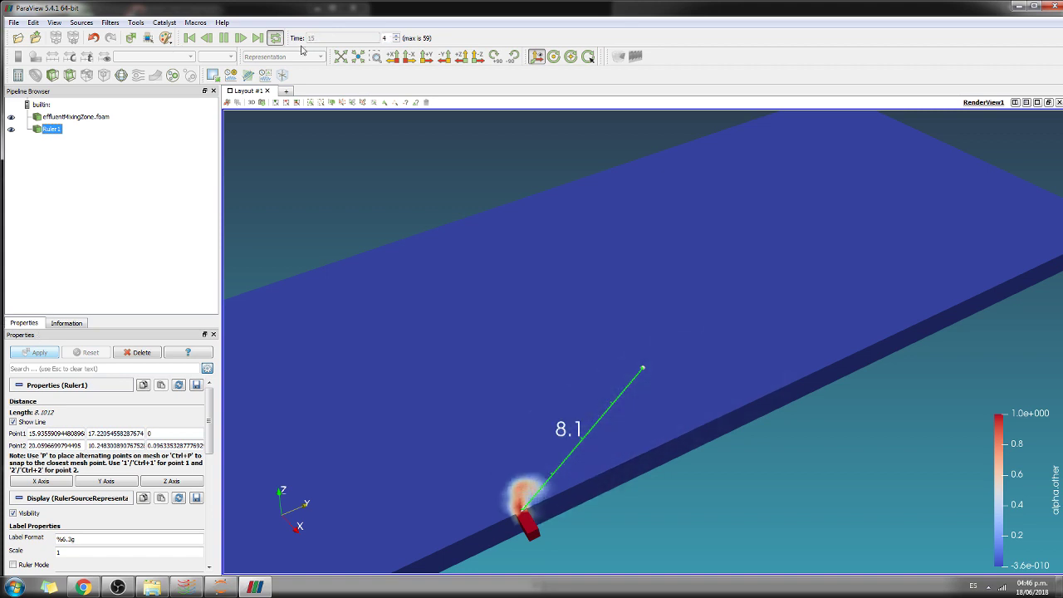
Enable point-data readouts near the ruler's end and pause at time 138 (step 45)
click(406, 103)
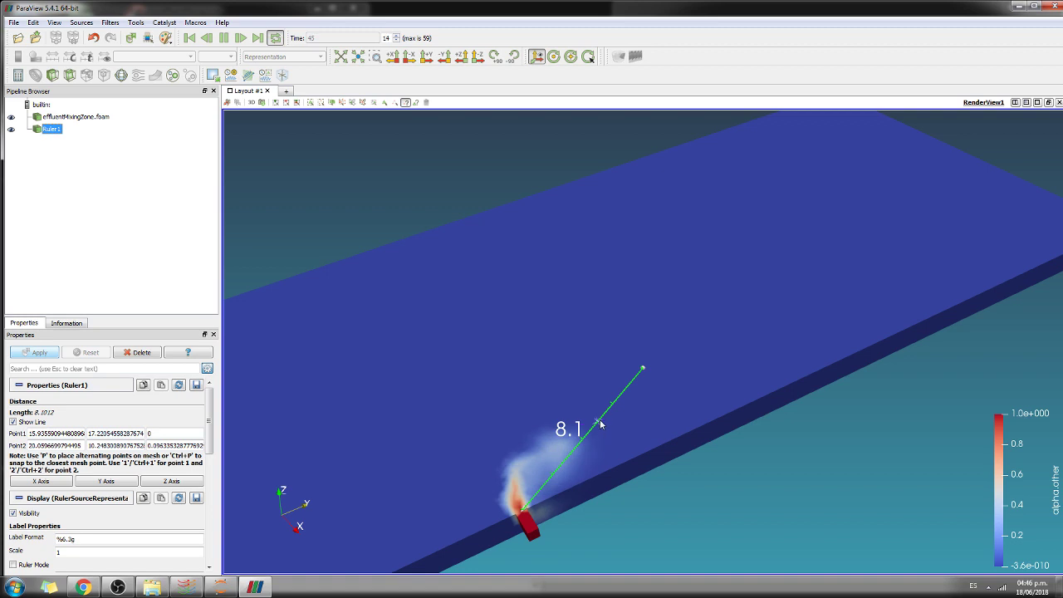
mouse_move(602, 413)
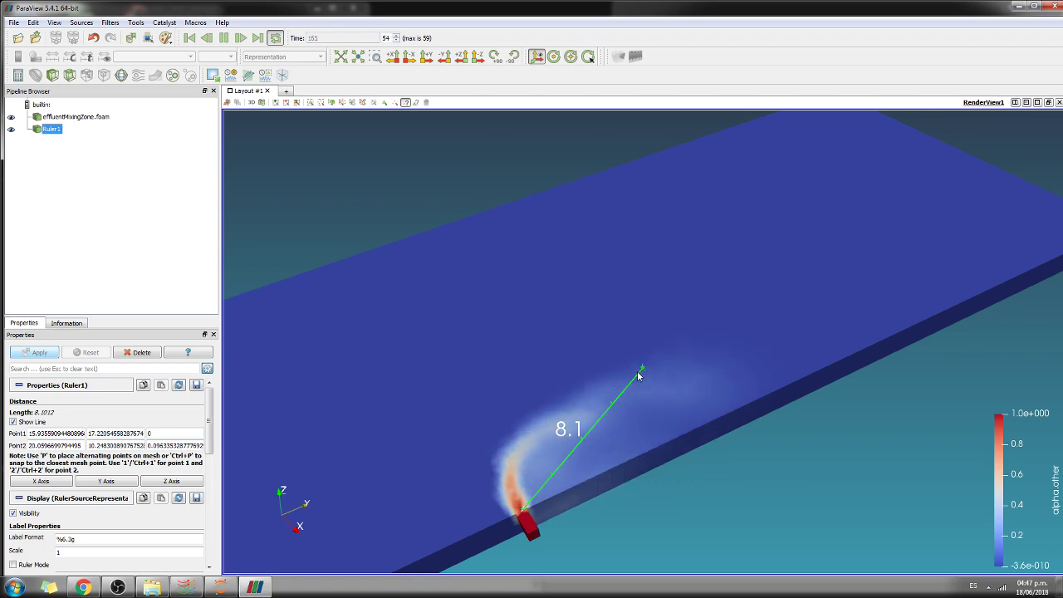
mouse_move(638, 374)
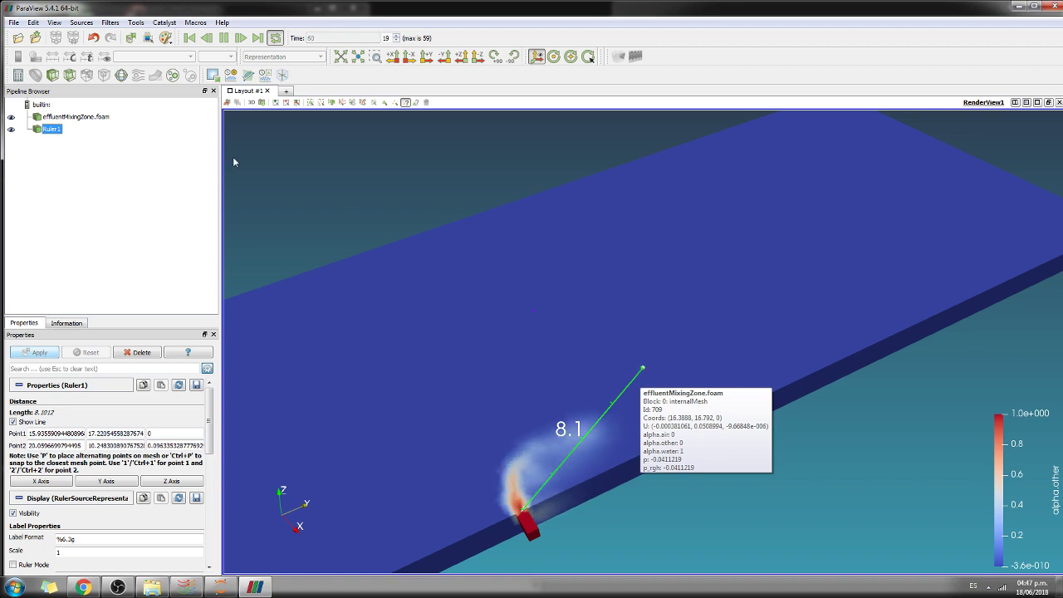
click(223, 39)
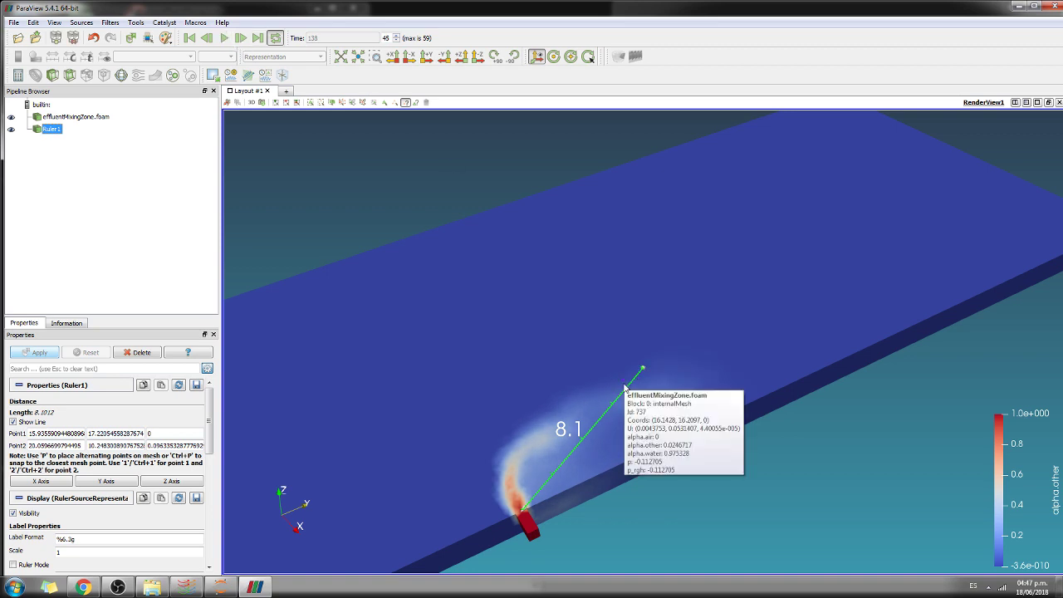
mouse_move(619, 389)
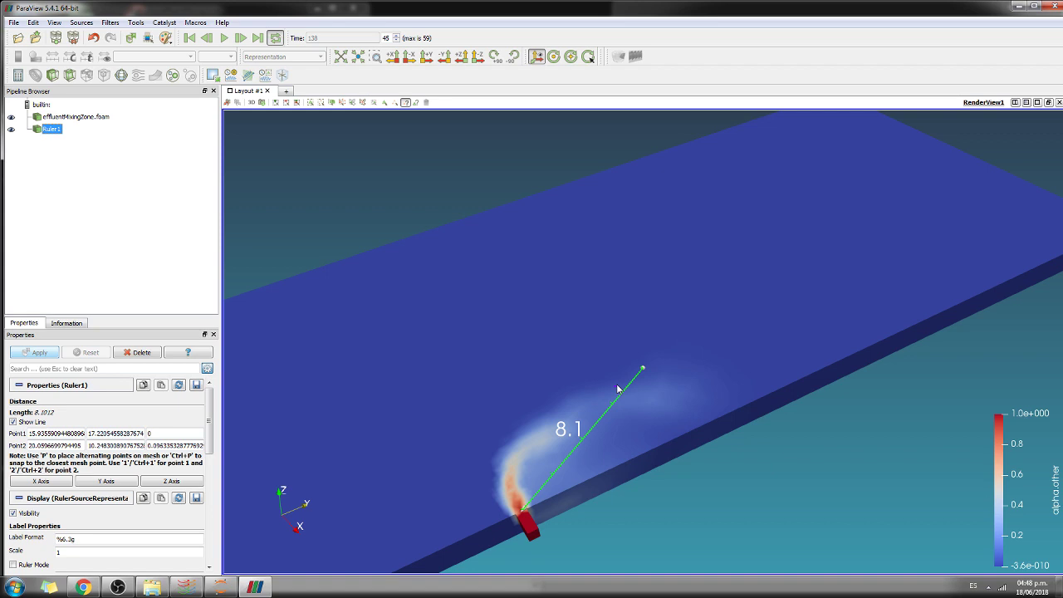
mouse_move(619, 389)
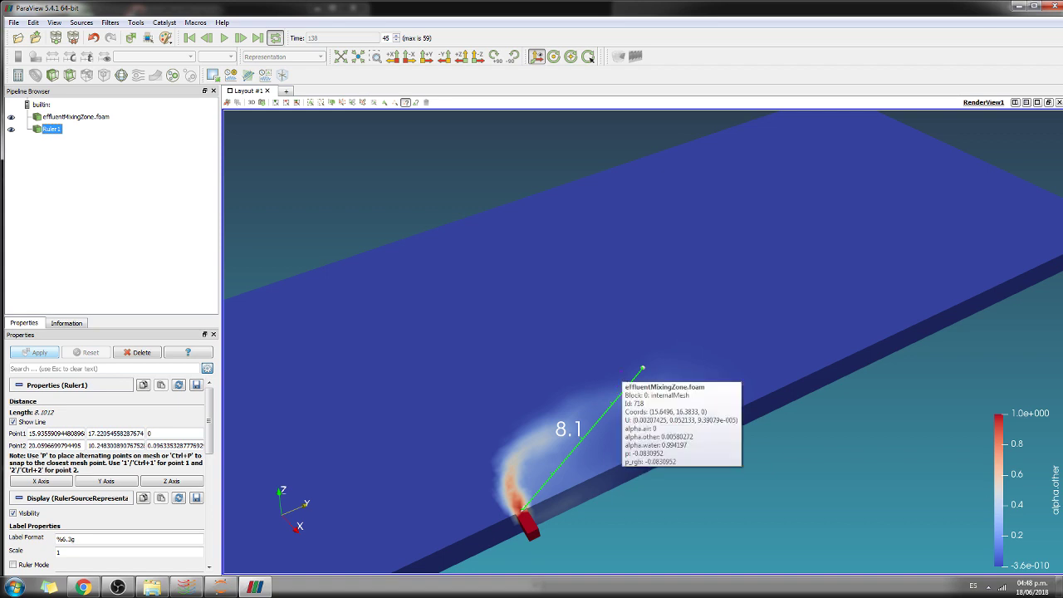
click(1052, 7)
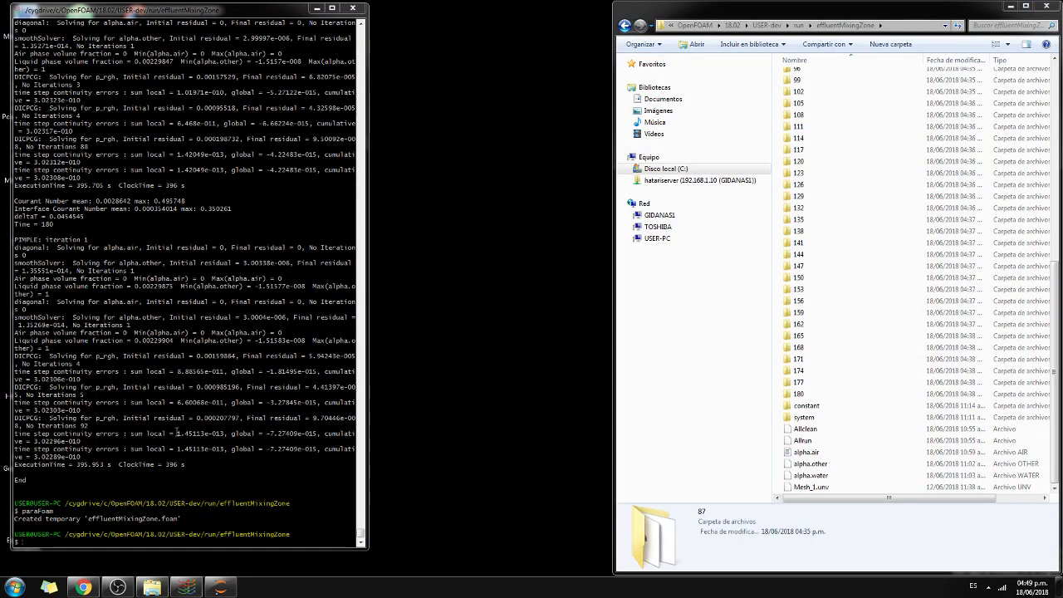
Move Explorer left and open the effluentMixingZone time-step folder 156
click(842, 15)
drag(843, 15, 676, 15)
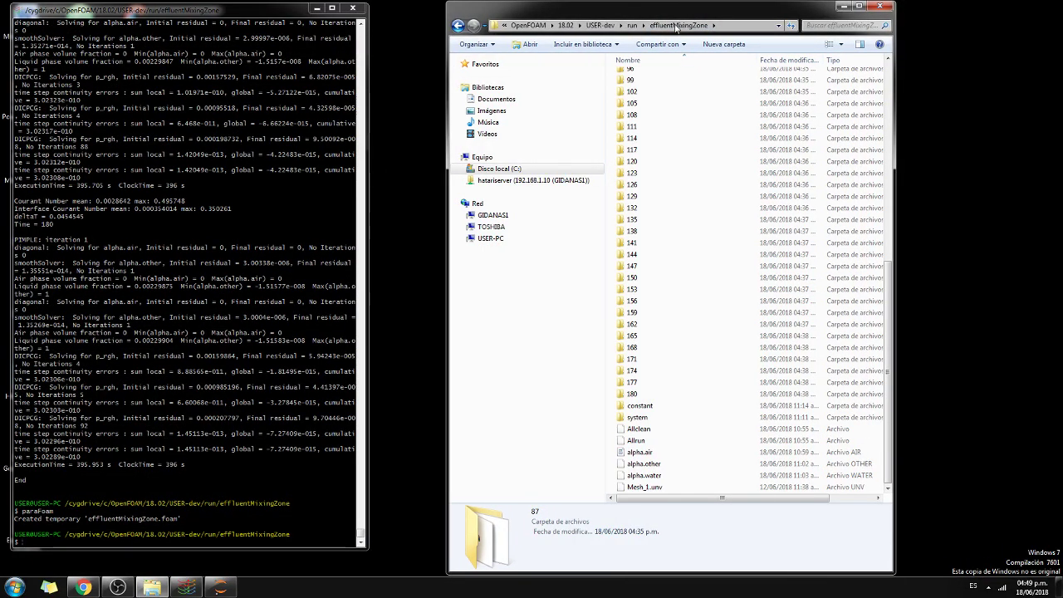
scroll(692, 306, up, 10)
scroll(692, 307, down, 10)
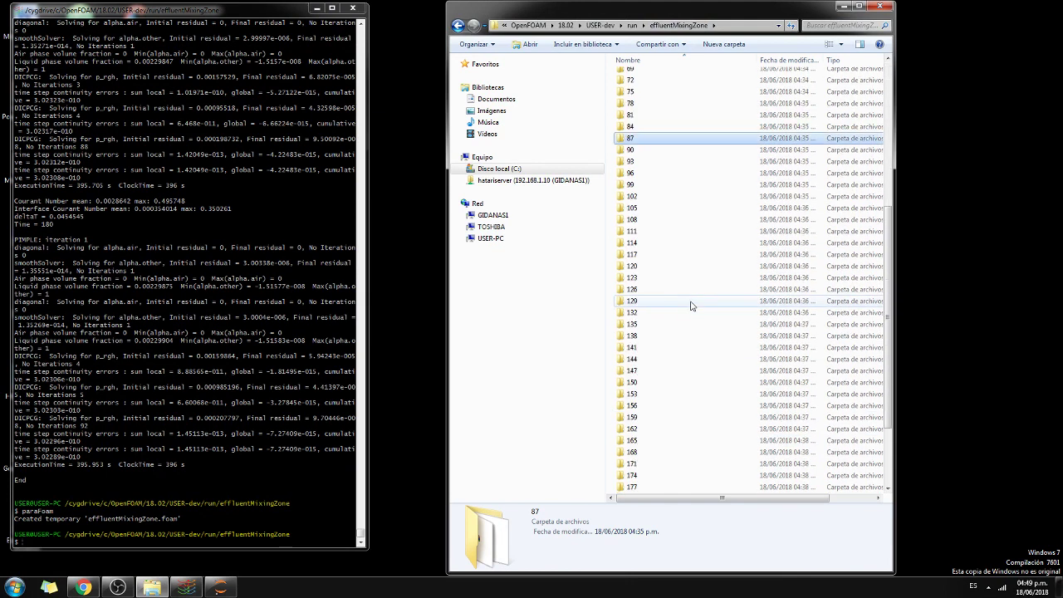
double_click(689, 306)
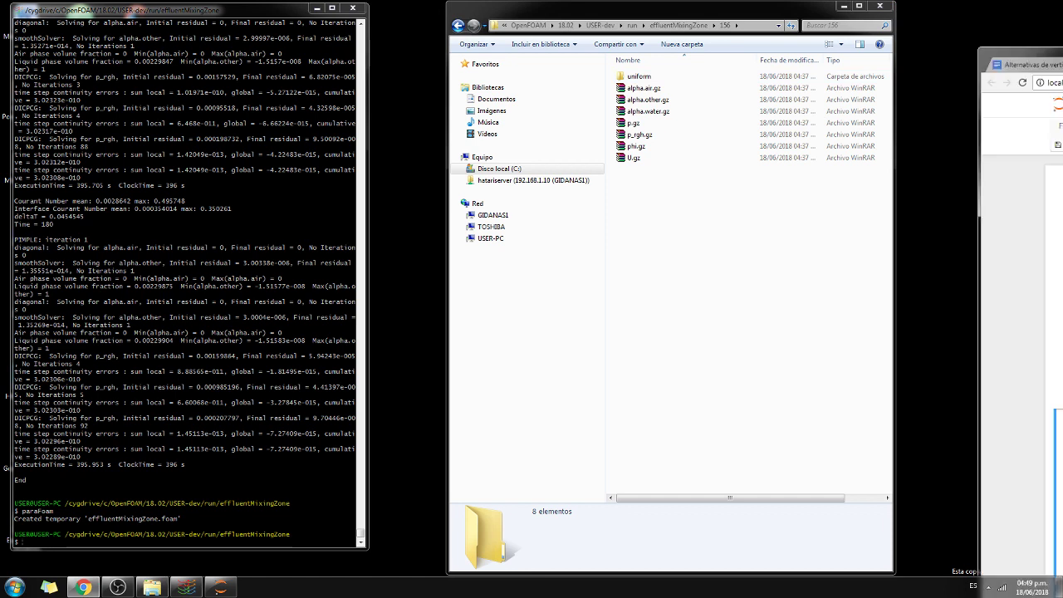
drag(1062, 93, 660, 18)
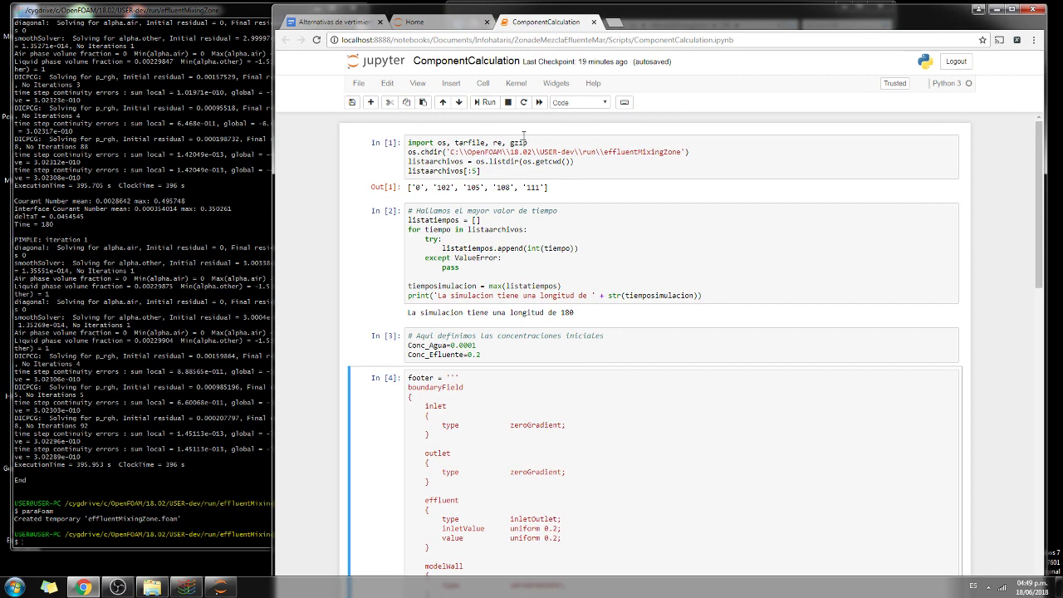
Select the os.chdir case-folder path and shift the notebook window aside and back
drag(452, 152, 682, 152)
drag(653, 32, 832, 238)
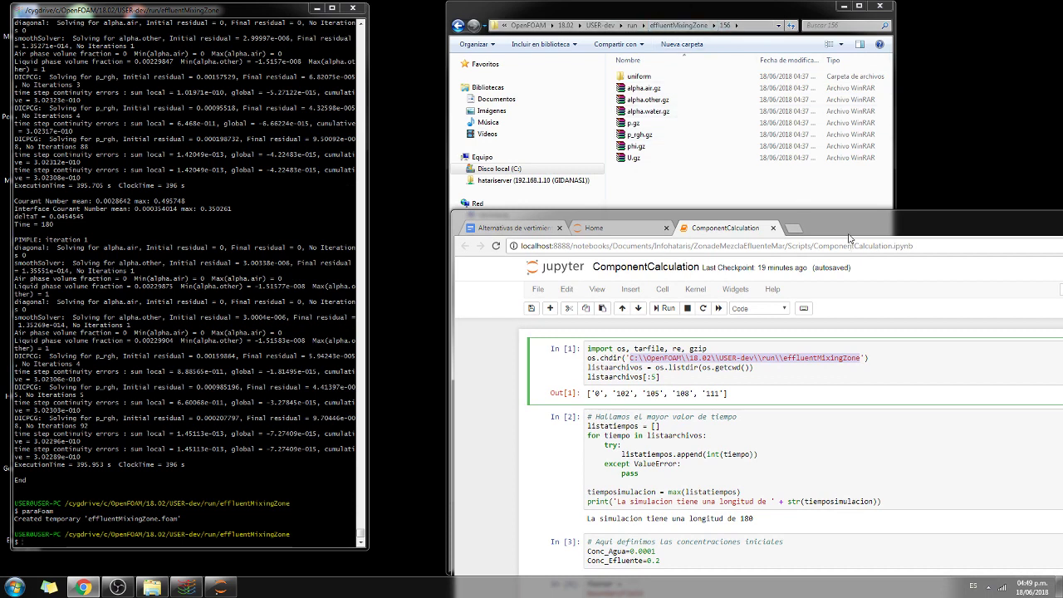
drag(849, 237, 689, 34)
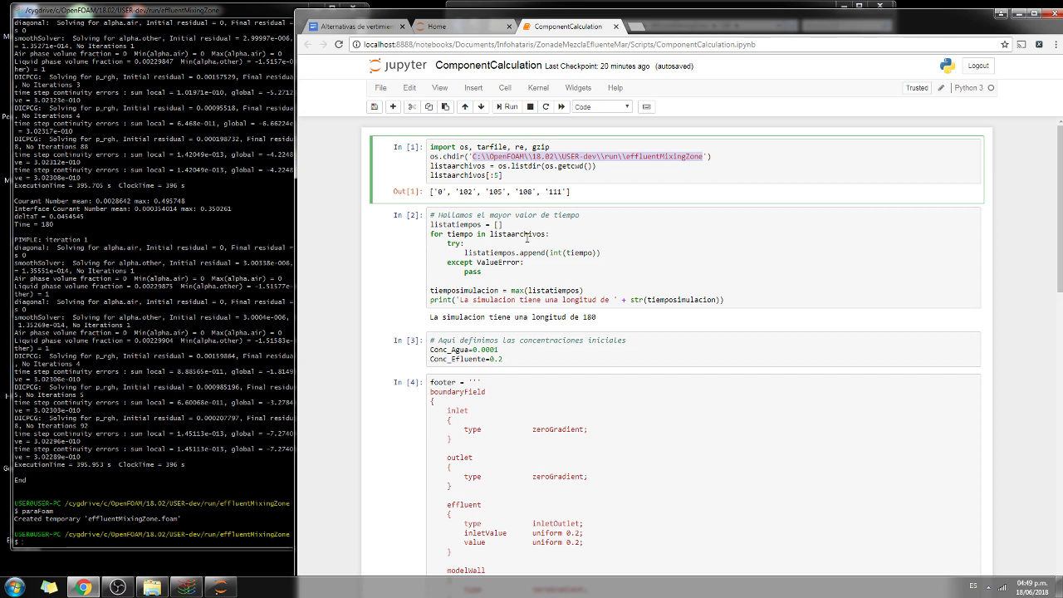
click(413, 279)
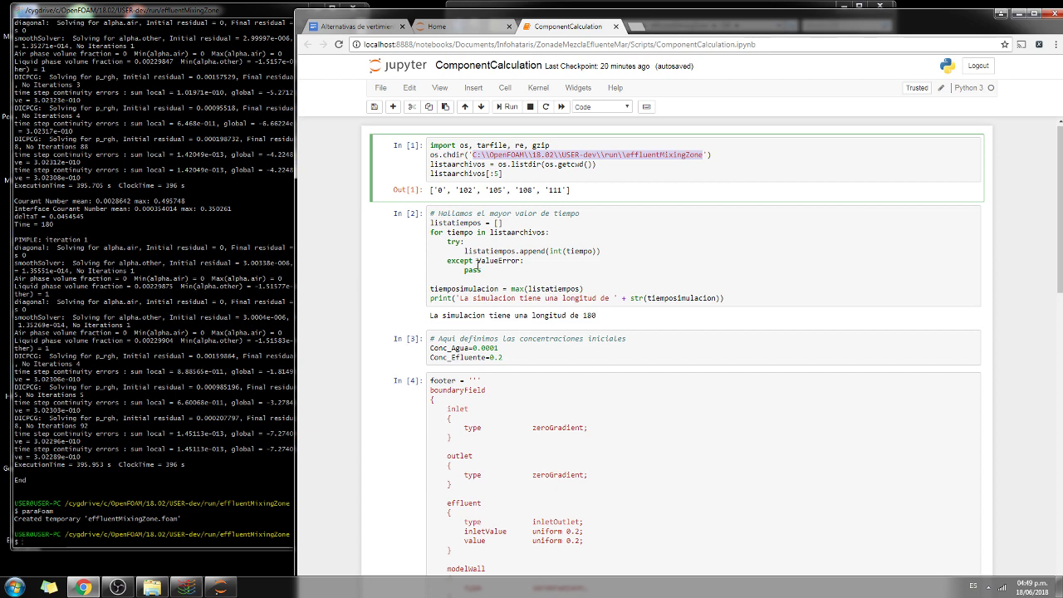
scroll(478, 264, down, 2)
scroll(478, 264, up, 2)
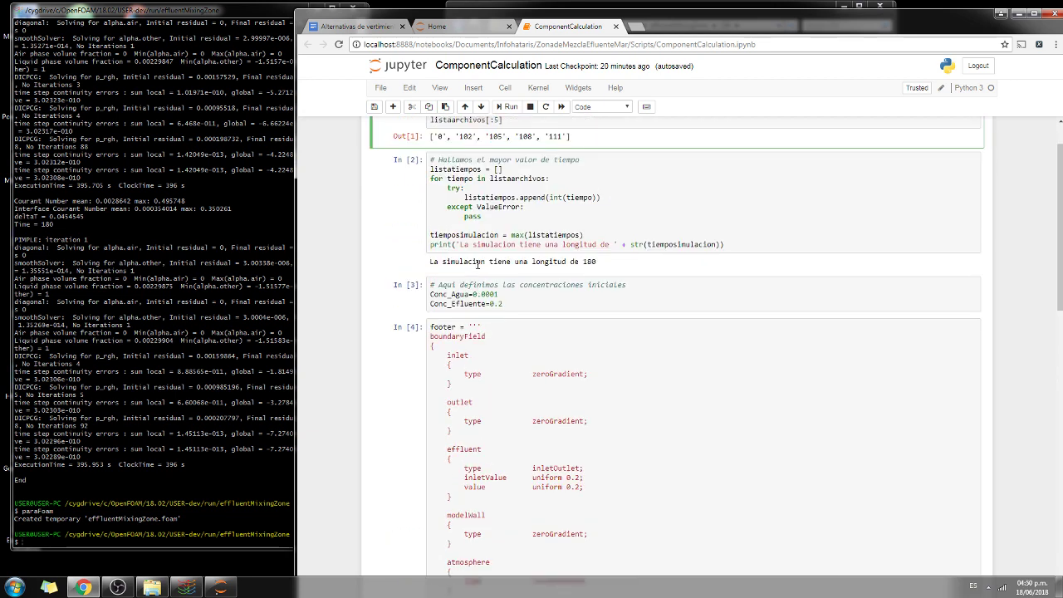
scroll(477, 264, up, 1)
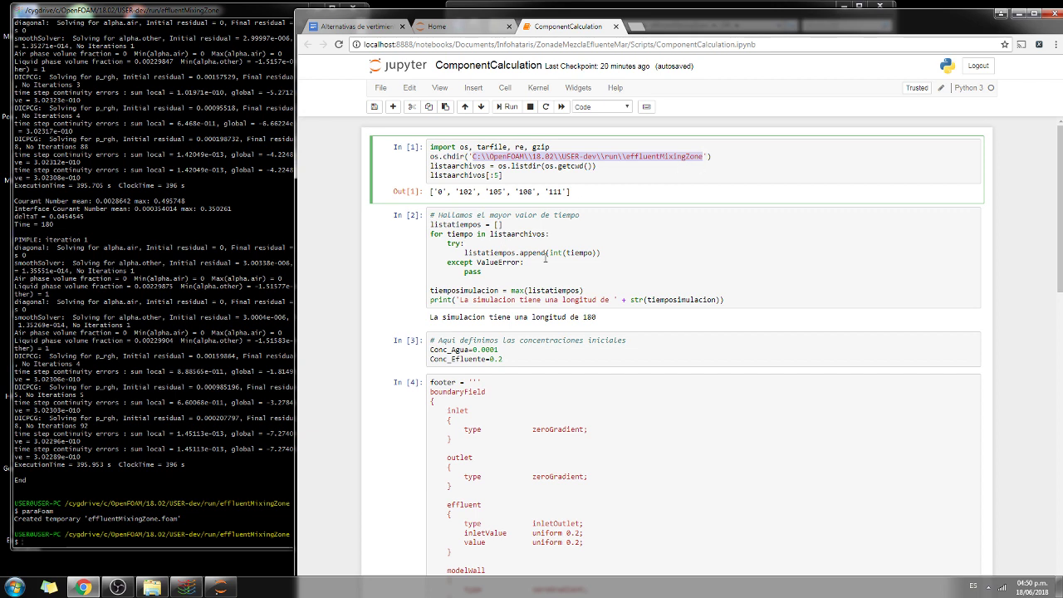
scroll(545, 258, down, 3)
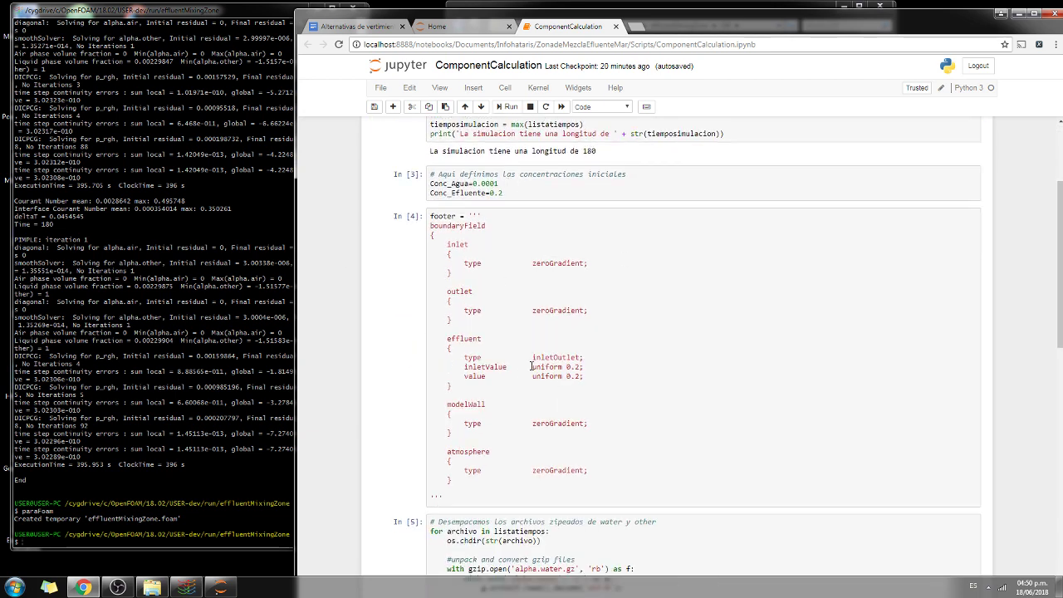
click(478, 219)
drag(512, 186, 424, 184)
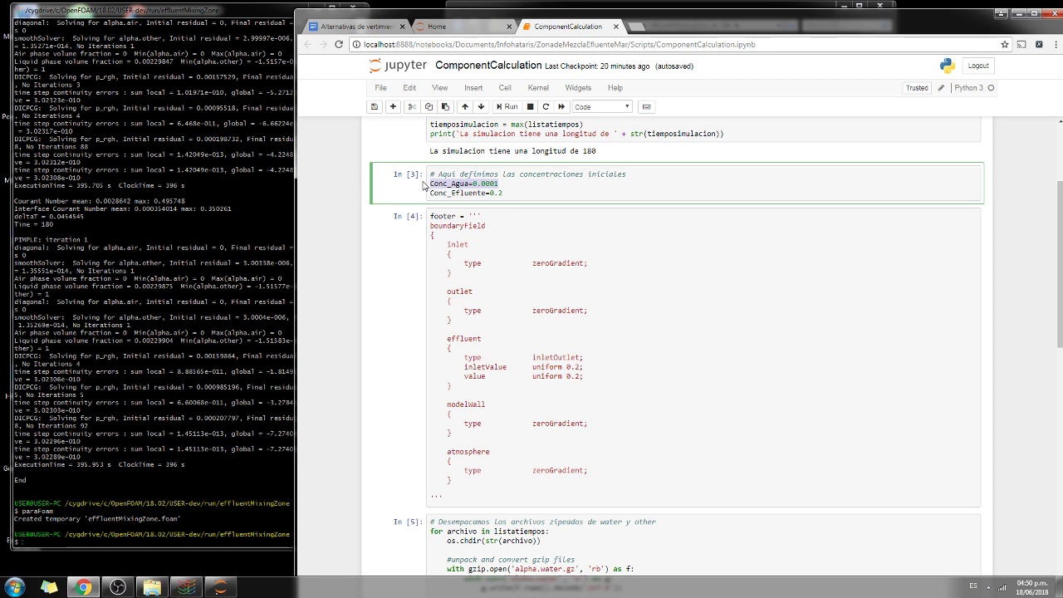
drag(584, 377, 405, 372)
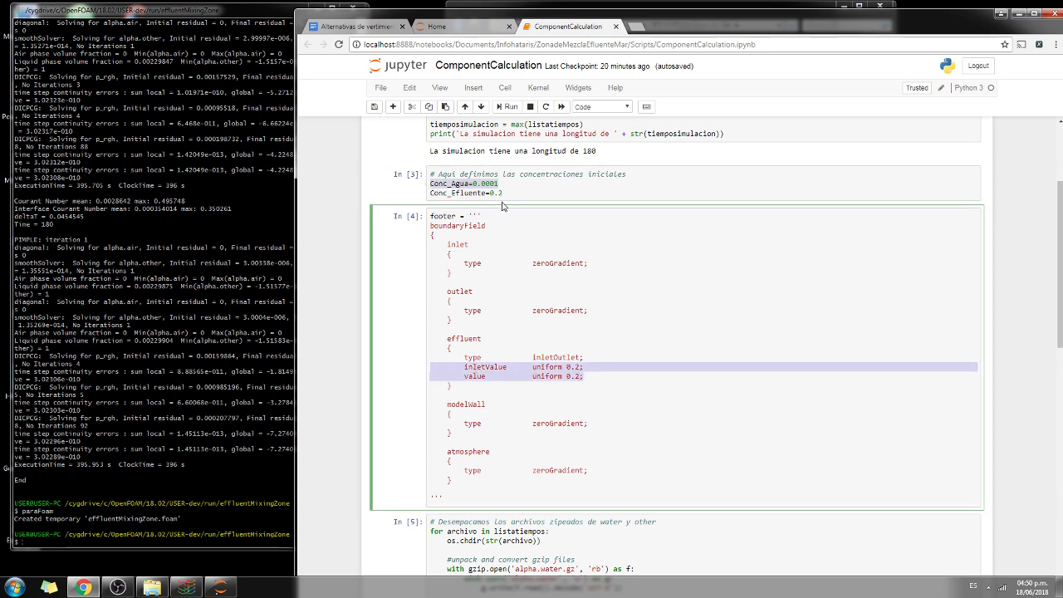
drag(490, 192, 507, 195)
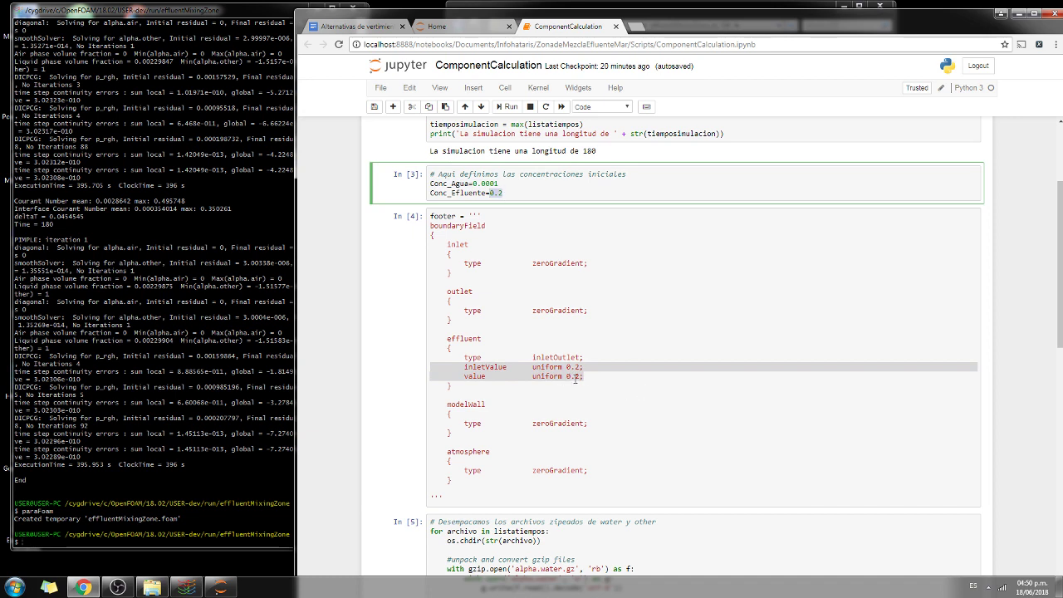
scroll(575, 379, down, 3)
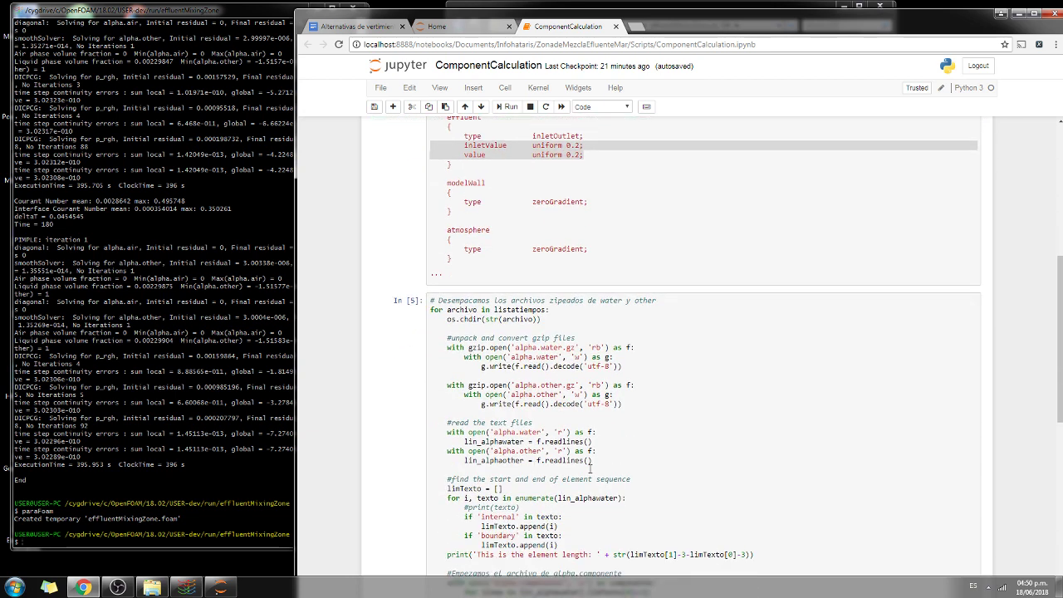
Bring up the 156 time folder in Explorer and select alpha.water.gz
click(152, 588)
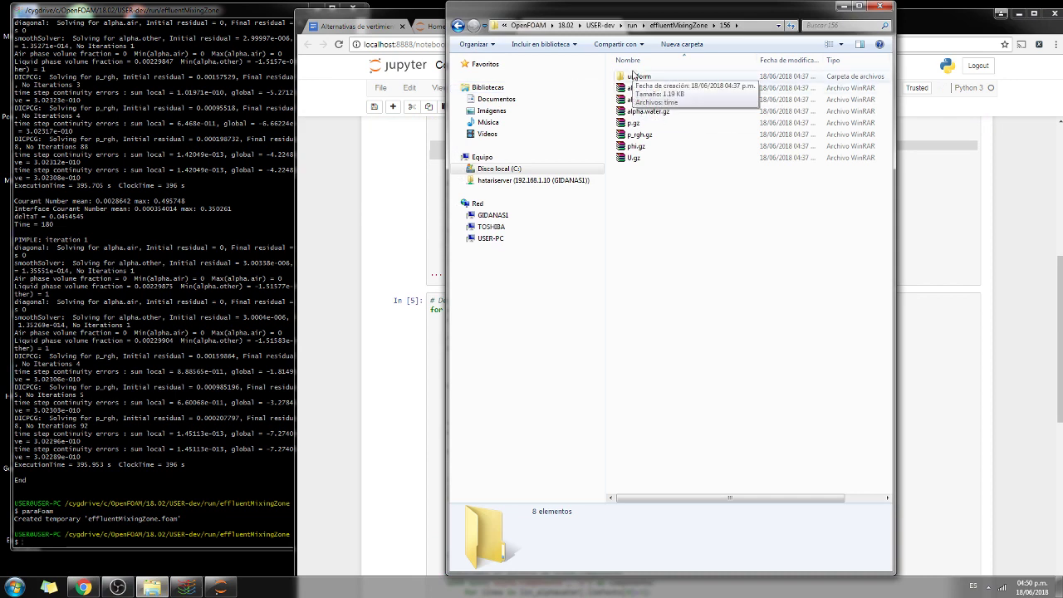
click(648, 100)
click(652, 113)
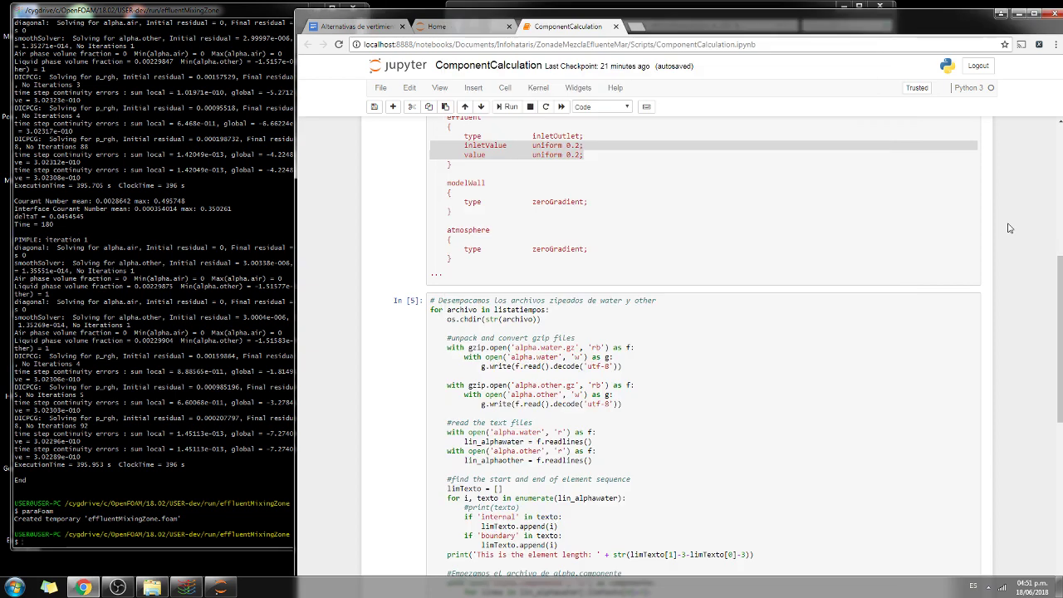
Move and narrow the Chrome notebook window so it sits beside Explorer
key(alt+Tab)
drag(888, 31, 719, 34)
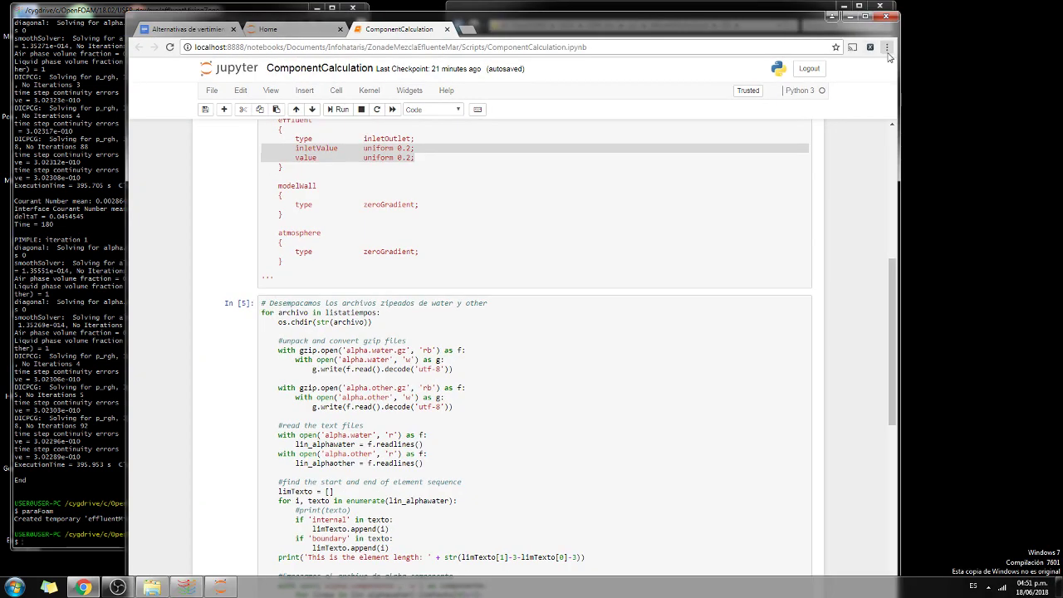
drag(897, 53, 578, 53)
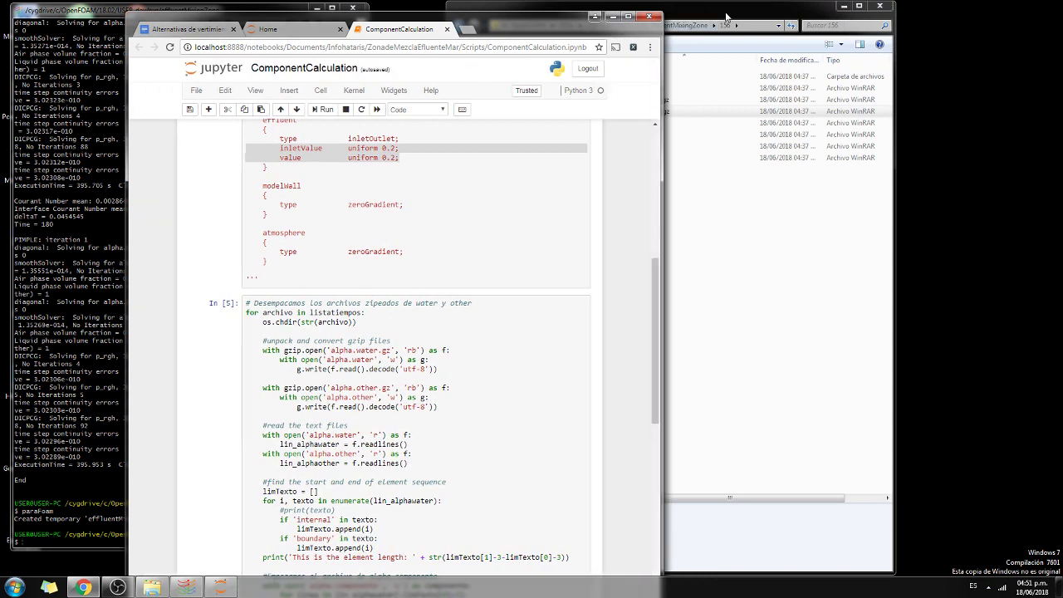
drag(814, 12, 893, 11)
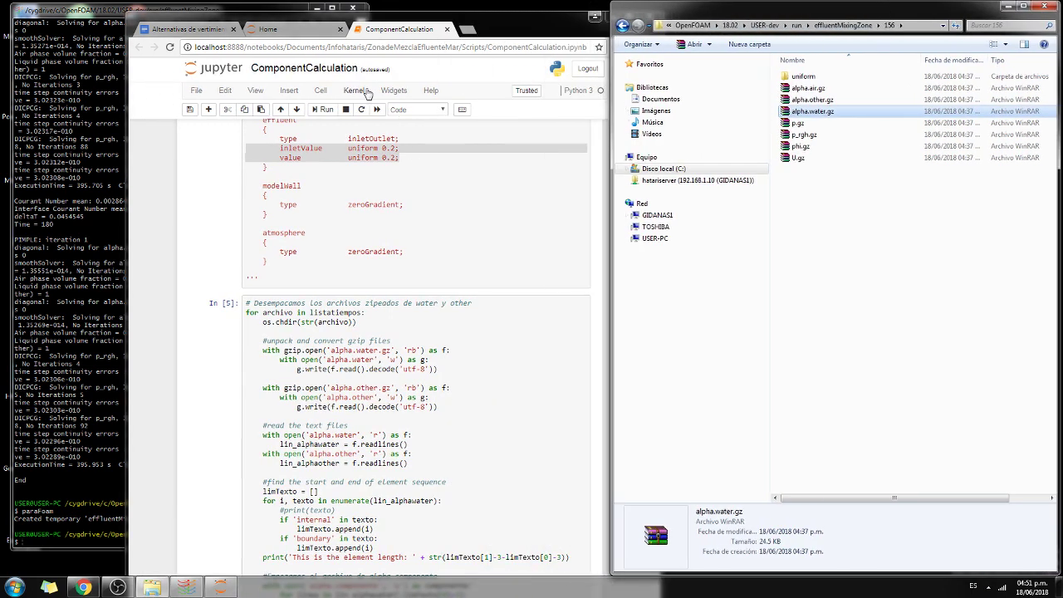
click(357, 91)
Restart the kernel and rerun every cell via Kernel > Restart & Run All
click(369, 149)
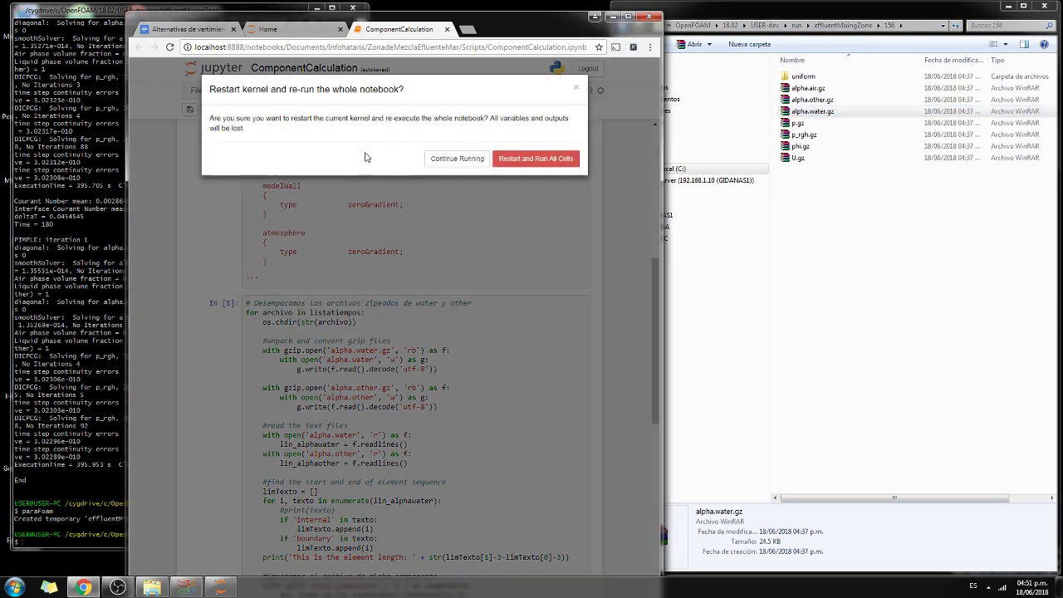
click(502, 158)
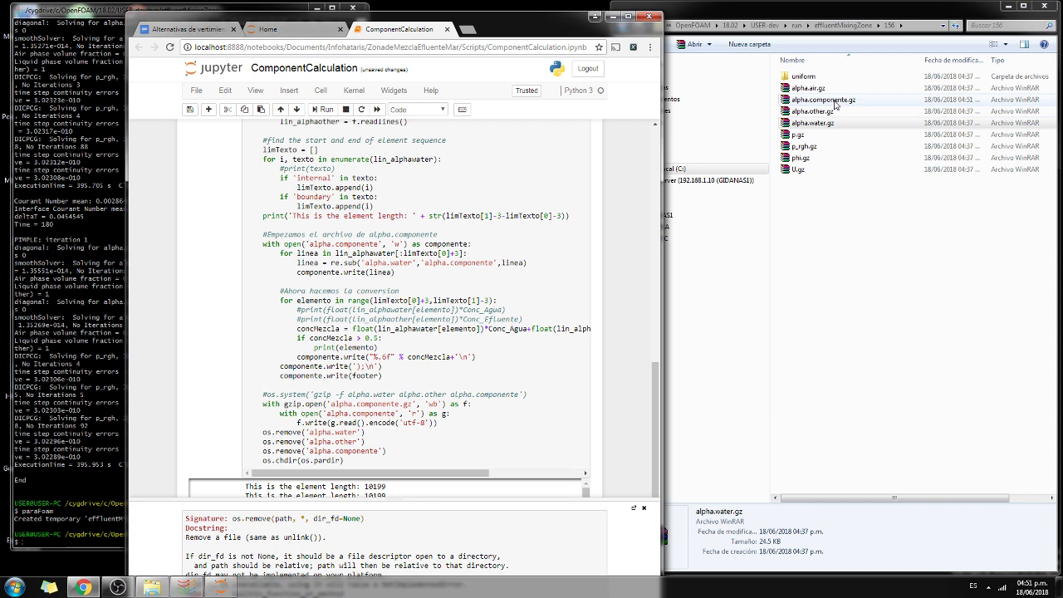
Minimise Chrome and run paraFoam in the Cygwin terminal
click(595, 15)
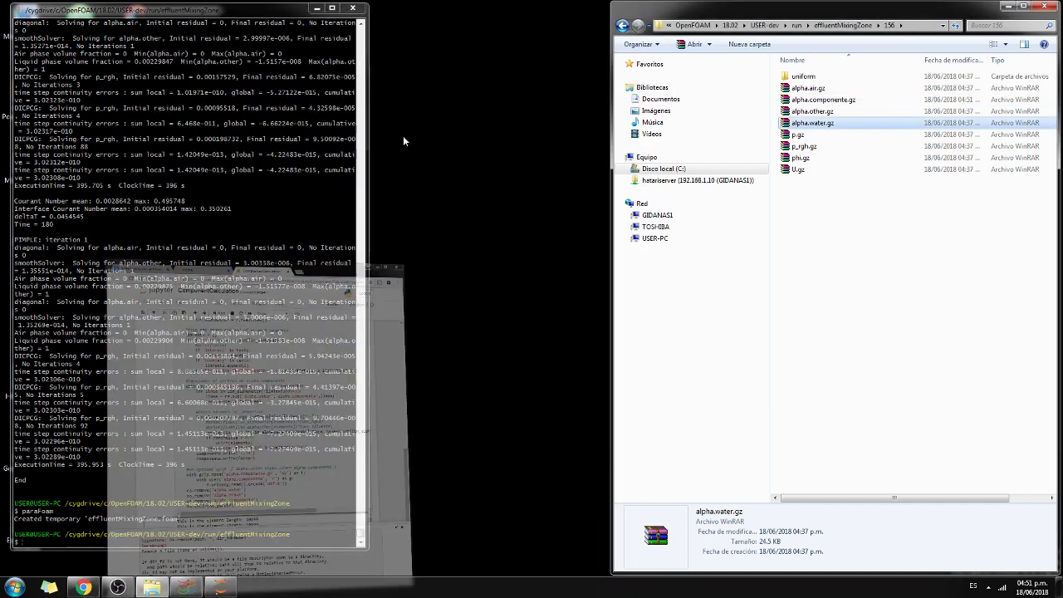
click(131, 546)
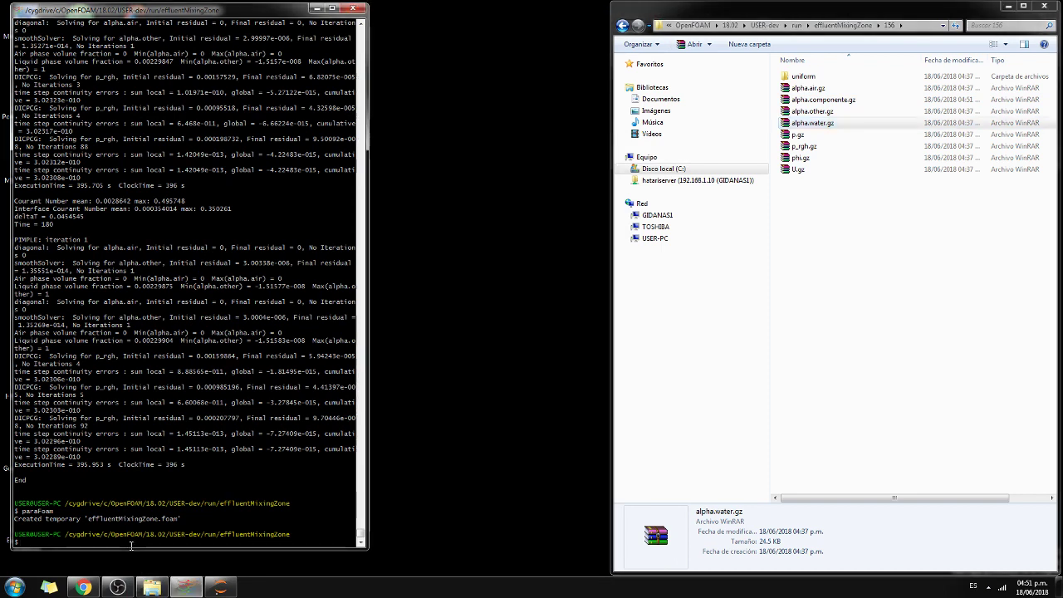
text(para)
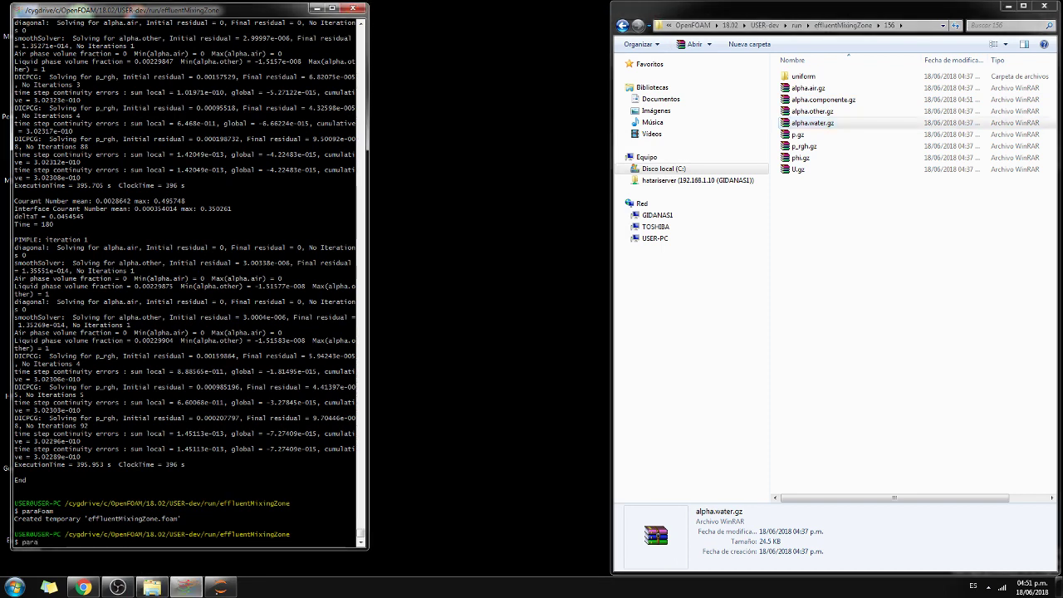
text(Foam)
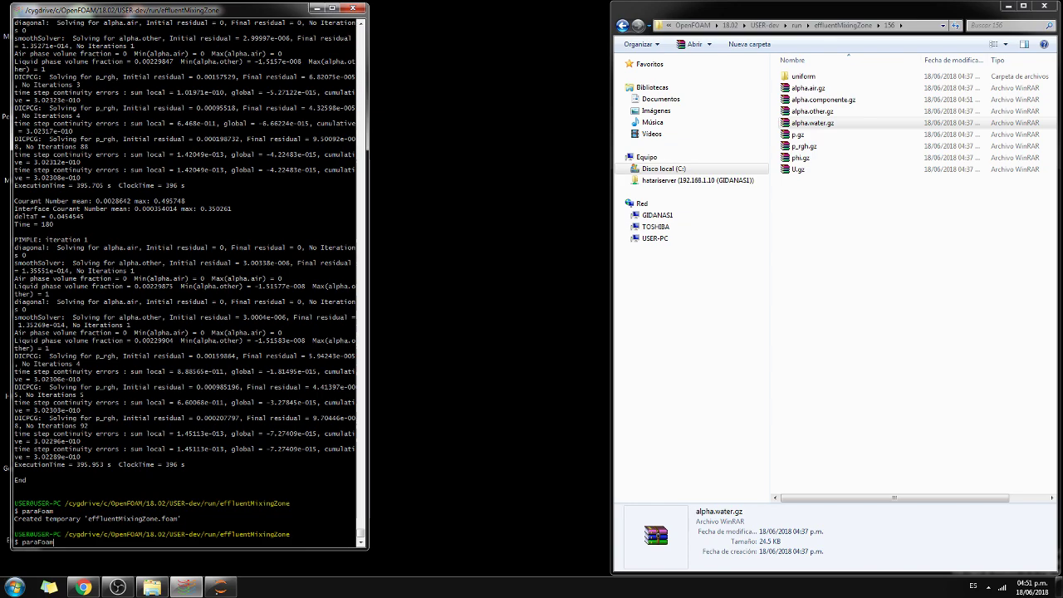
key(Return)
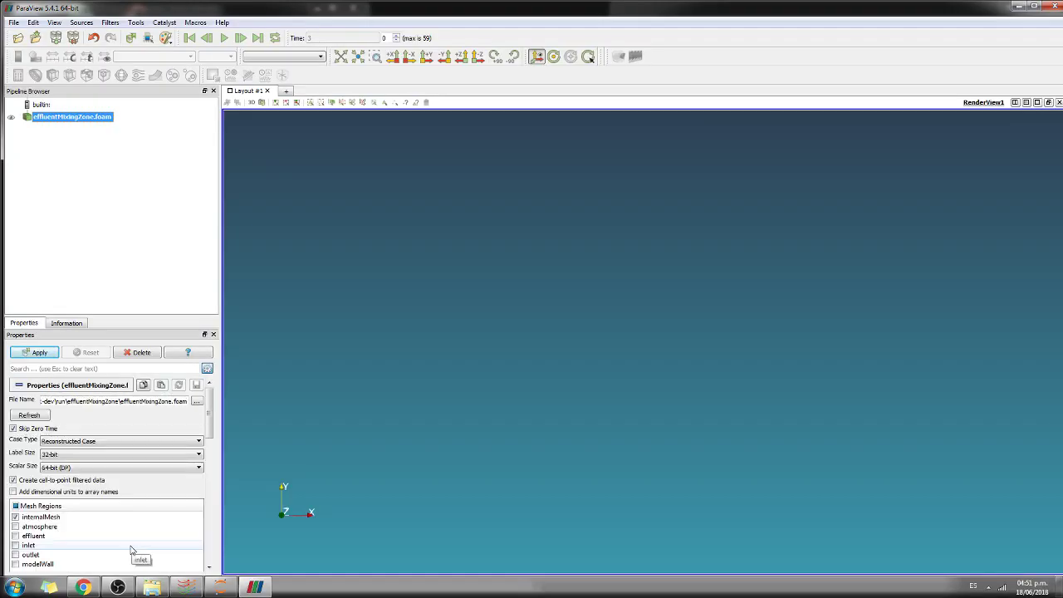
Apply the case and colour the domain by alpha.componente, after trying alpha.air, alpha.water, alpha.other
click(39, 354)
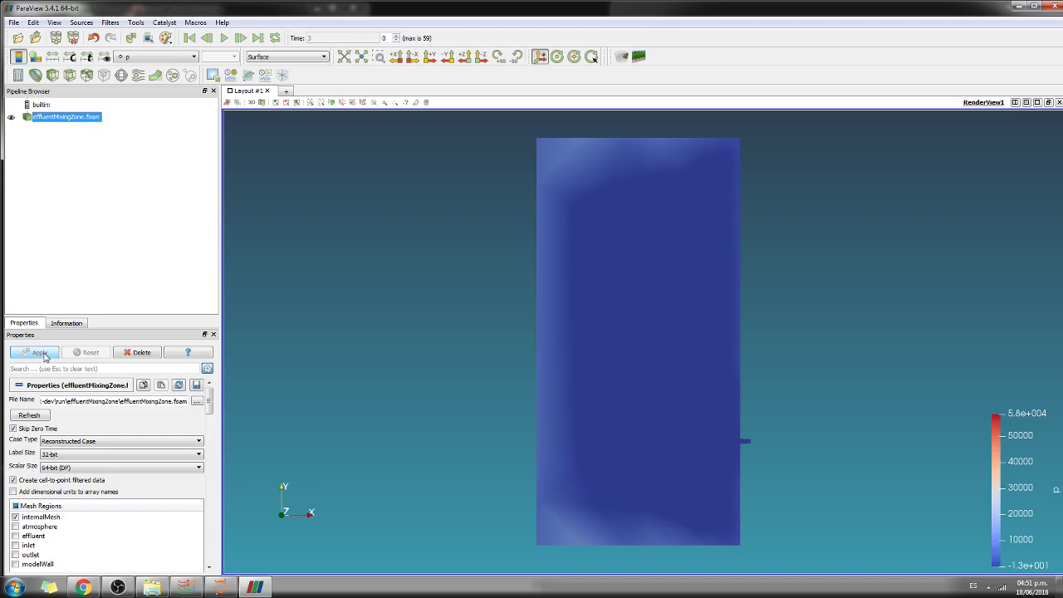
drag(509, 522, 336, 500)
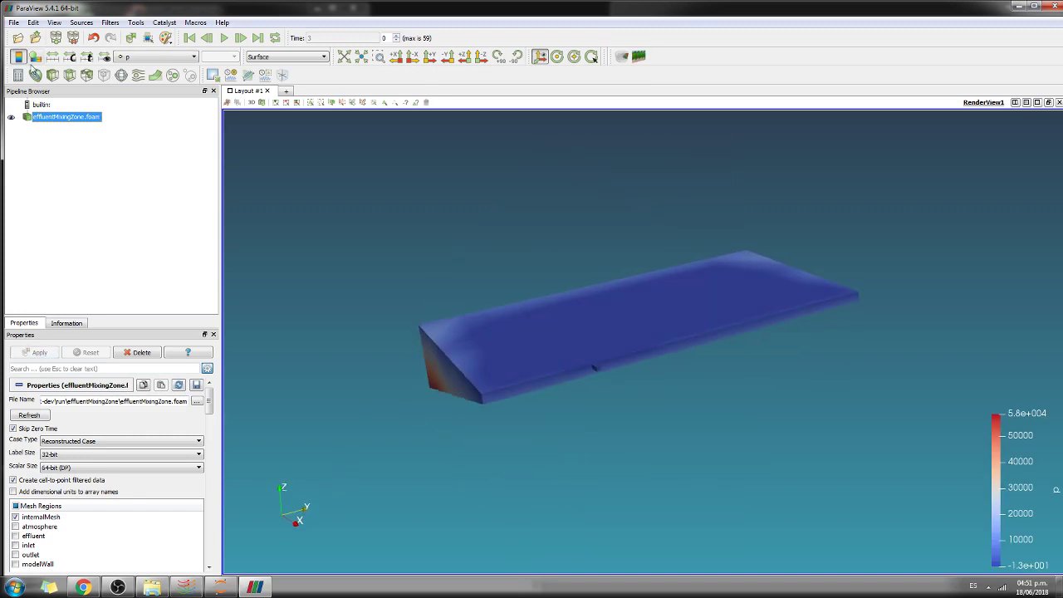
click(142, 58)
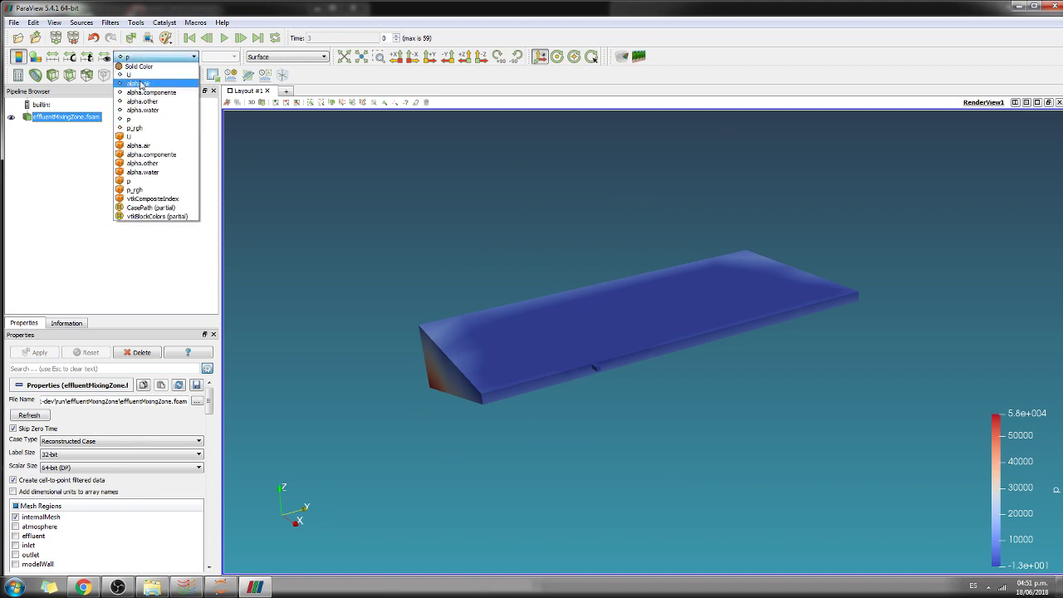
click(141, 84)
click(155, 58)
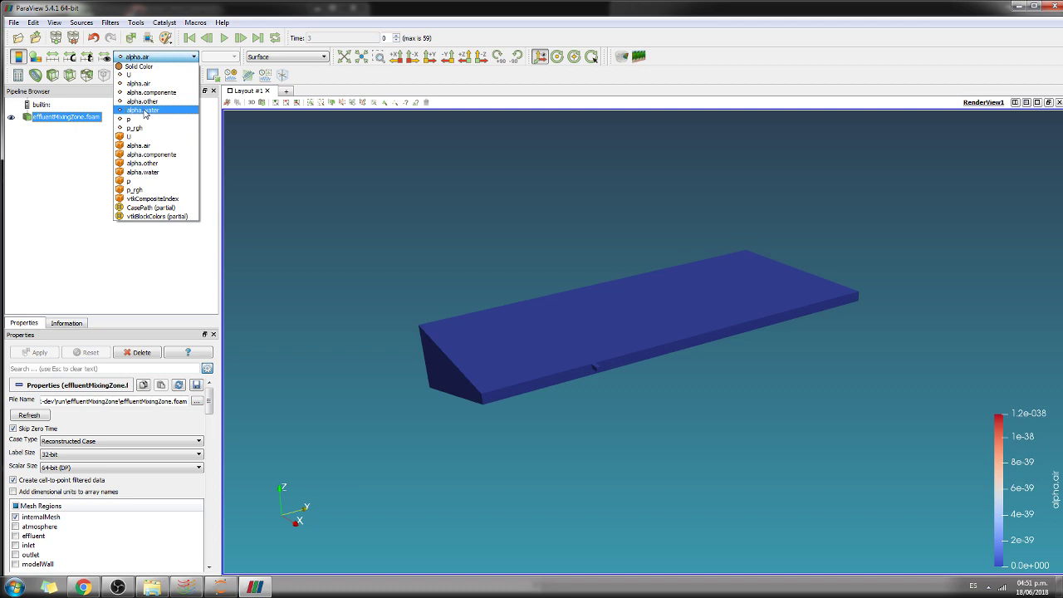
click(142, 109)
click(149, 60)
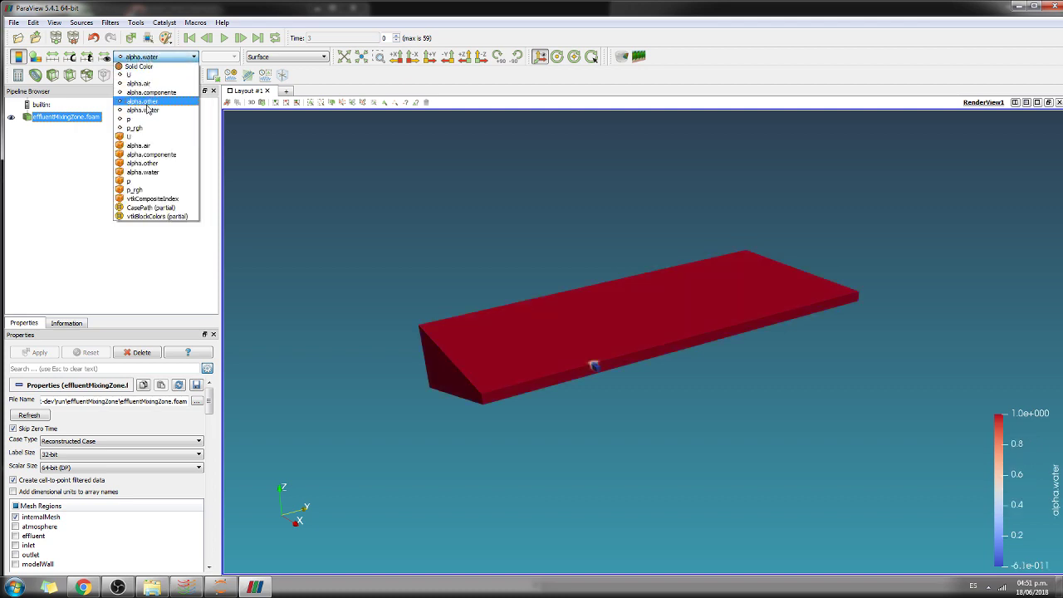
click(148, 106)
click(148, 60)
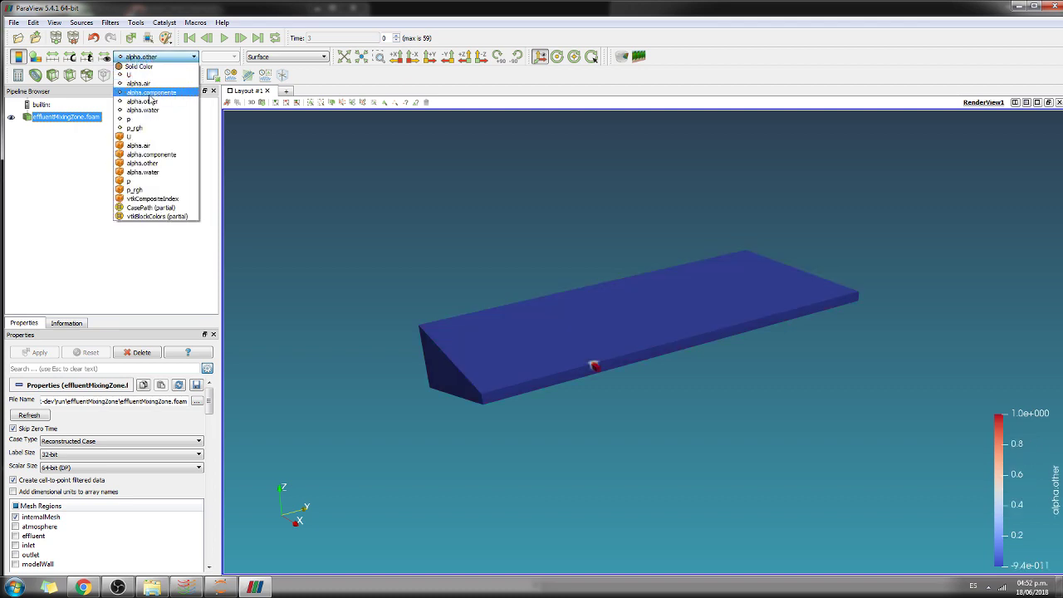
click(151, 91)
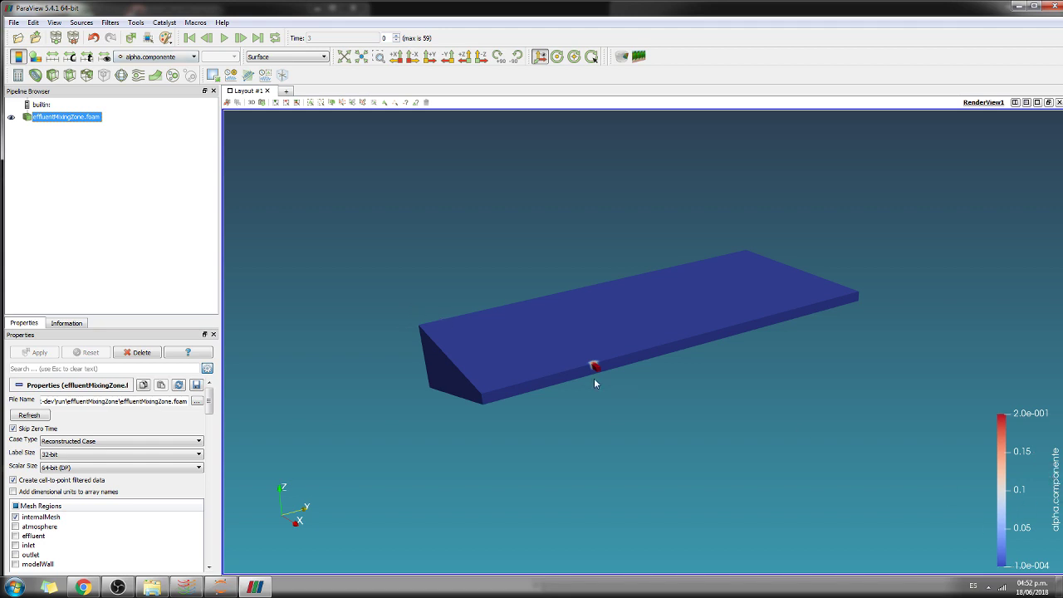
Tilt the domain and zoom in on the effluent inlet
drag(594, 379, 612, 427)
scroll(598, 440, up, 3)
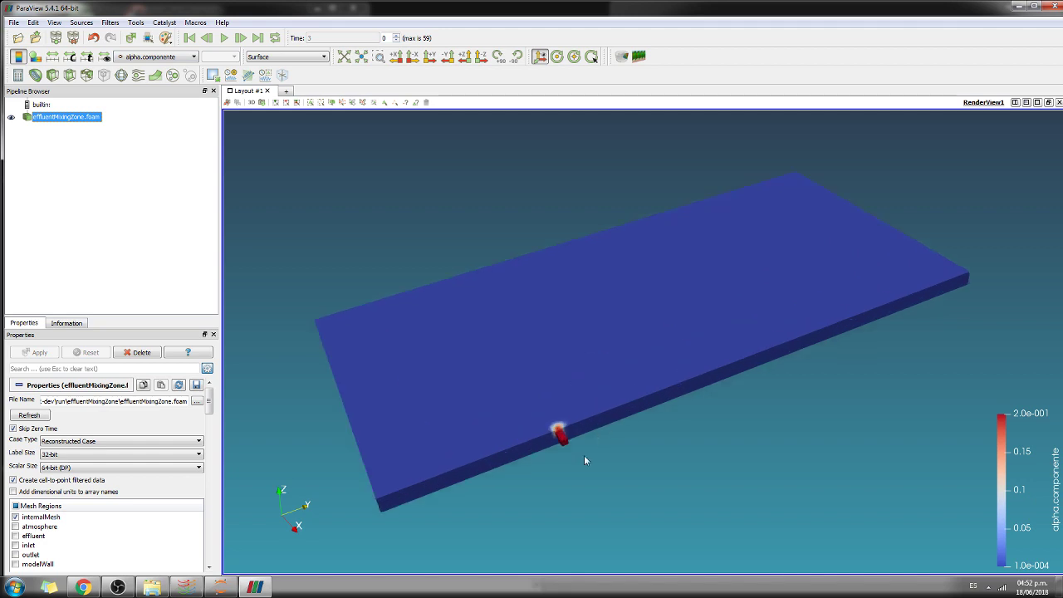
scroll(540, 470, up, 2)
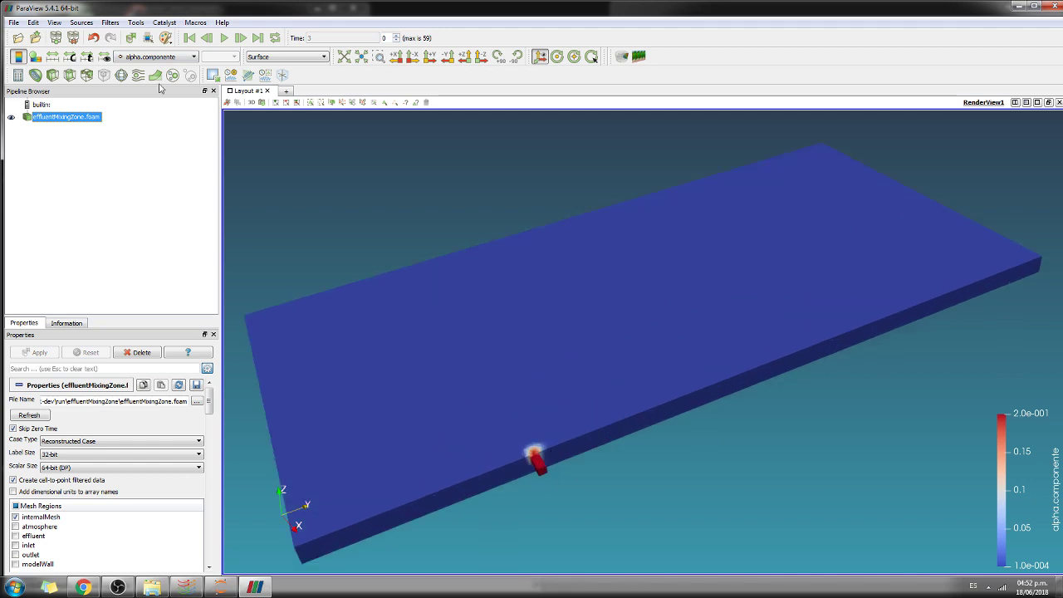
Play the animation and add a Contour filter contouring by alpha.componente
click(225, 39)
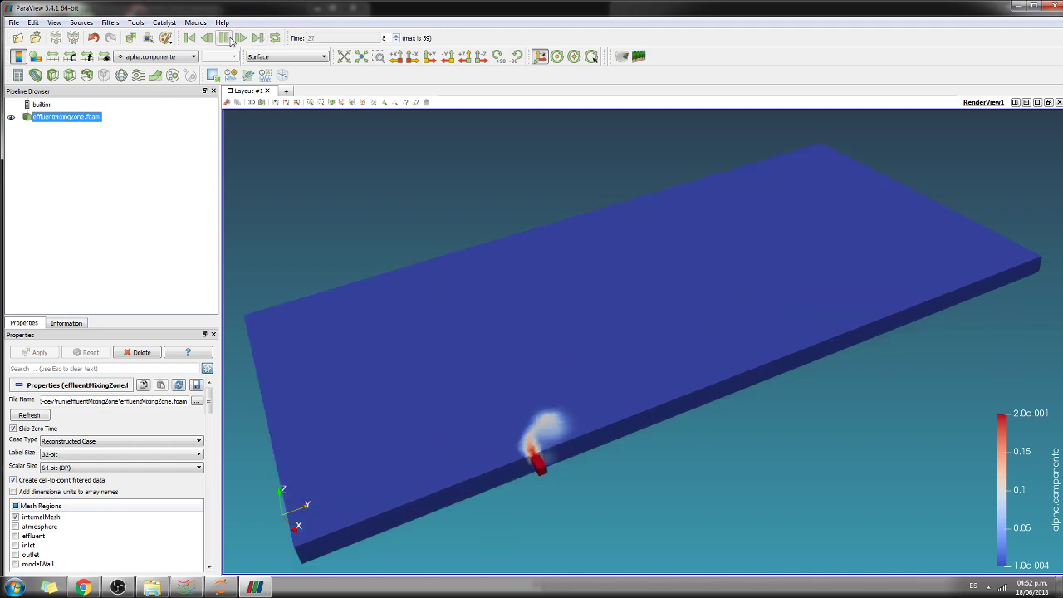
click(36, 76)
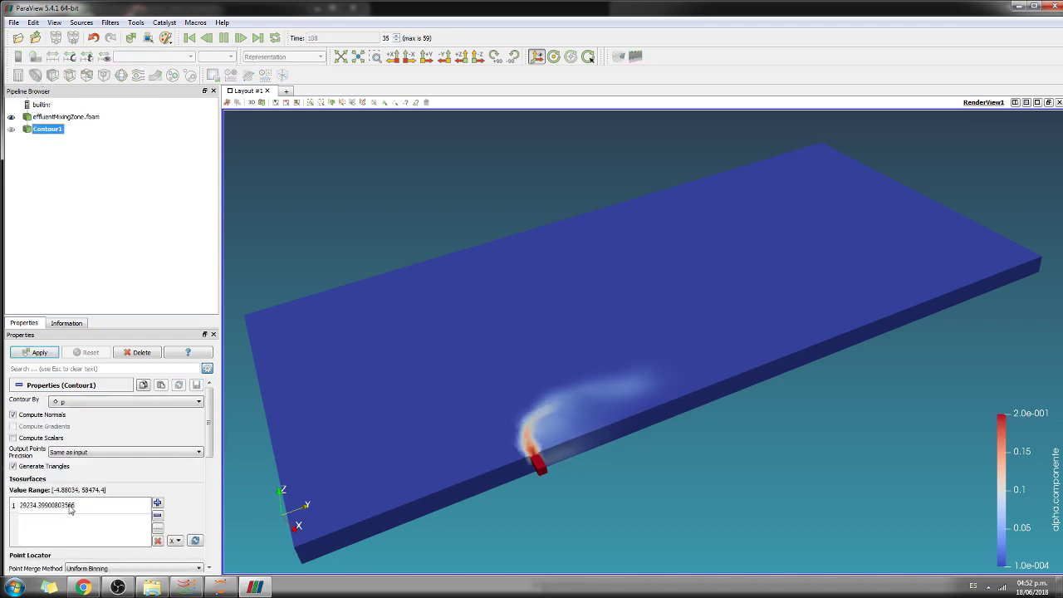
click(95, 403)
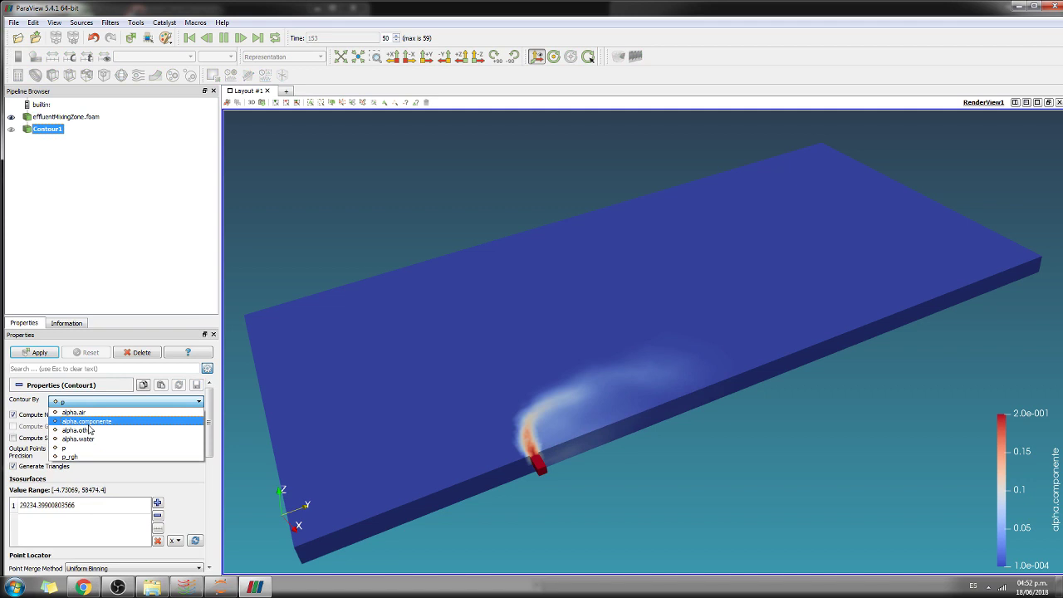
click(86, 421)
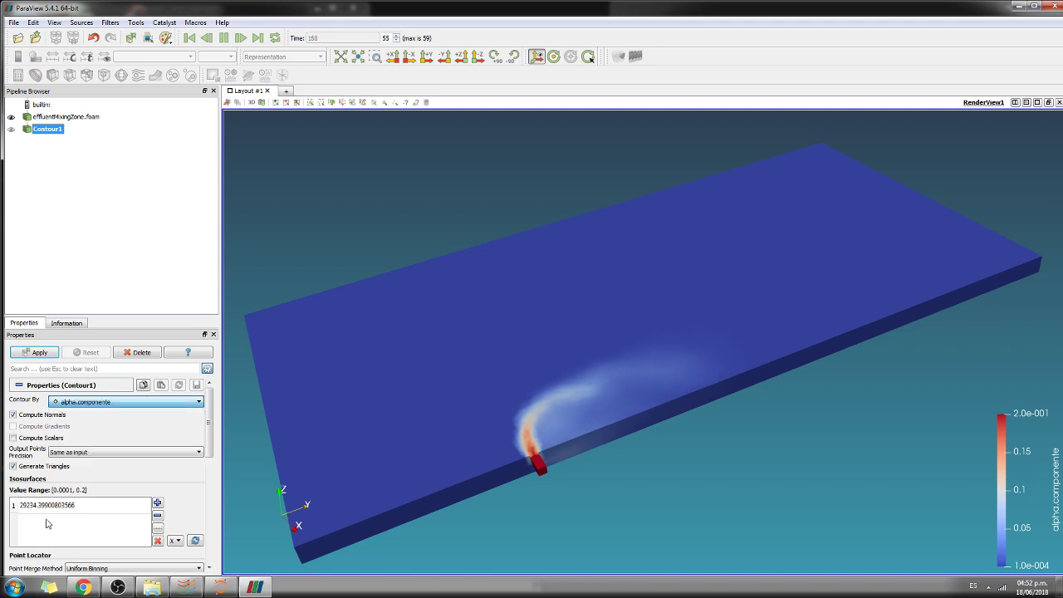
Add isovalues from 0.0001 to 0.2 in 3 steps and apply the contour
click(158, 529)
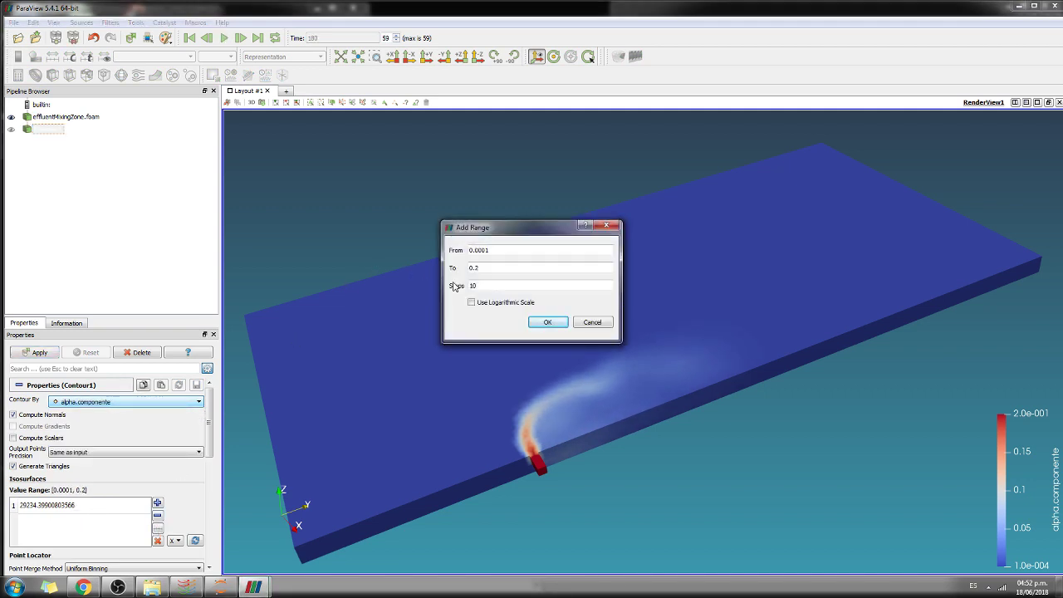
key(Tab)
text(2)
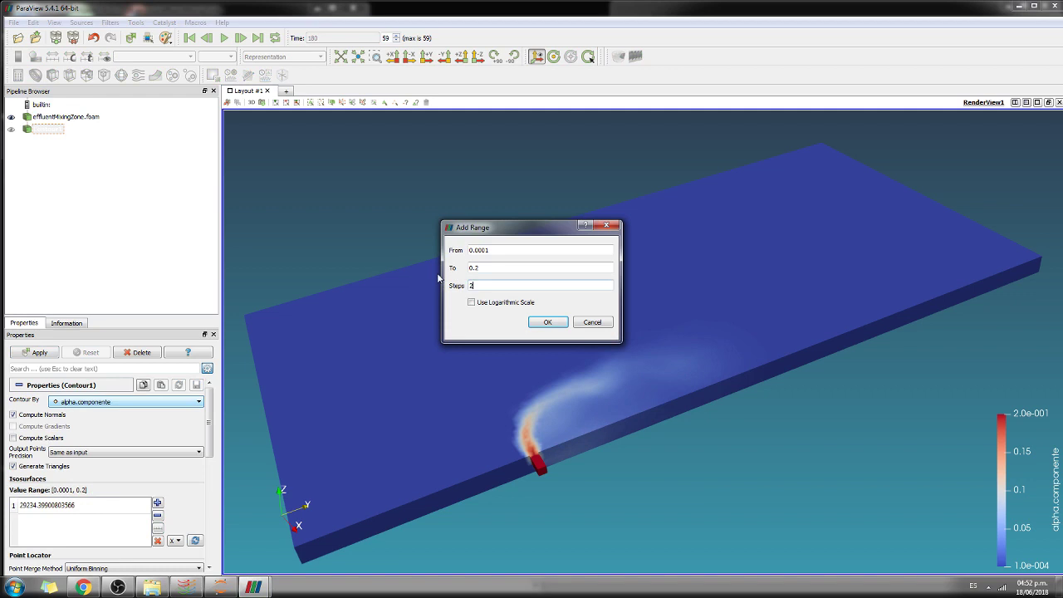
key(BackSpace)
text(3)
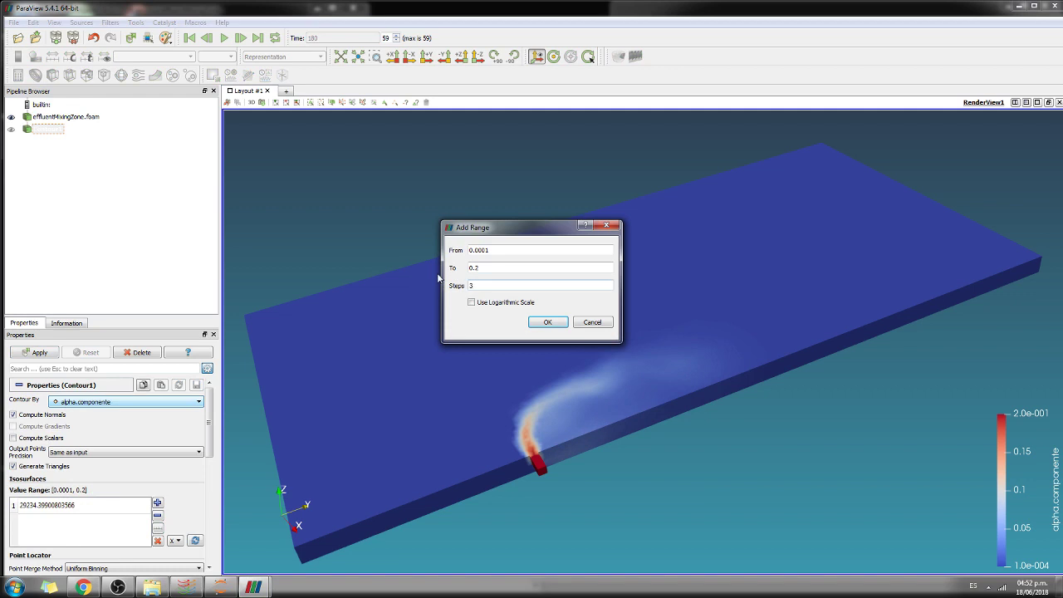
click(531, 324)
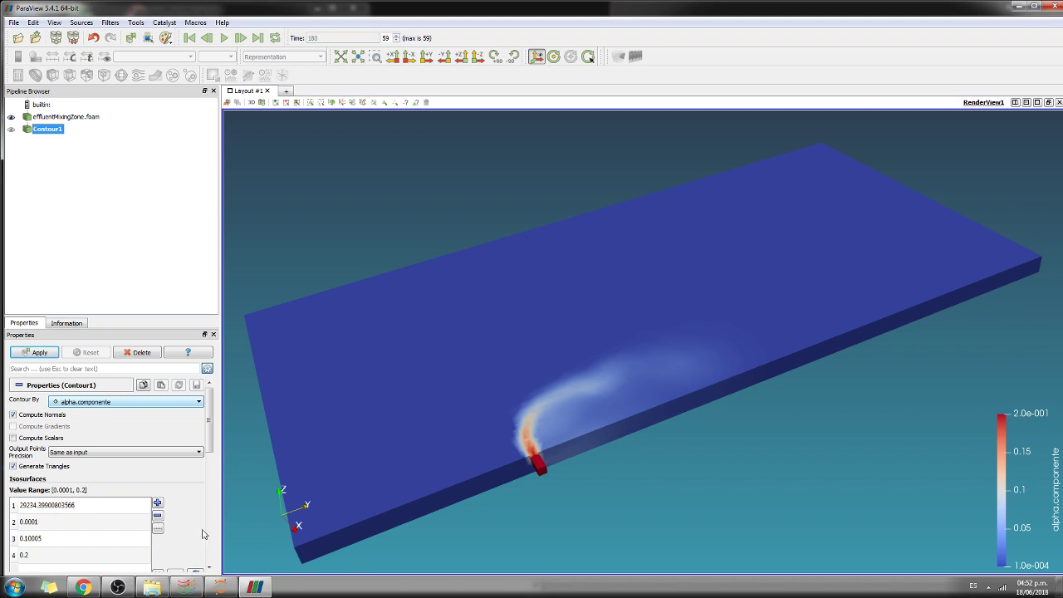
scroll(166, 505, down, 2)
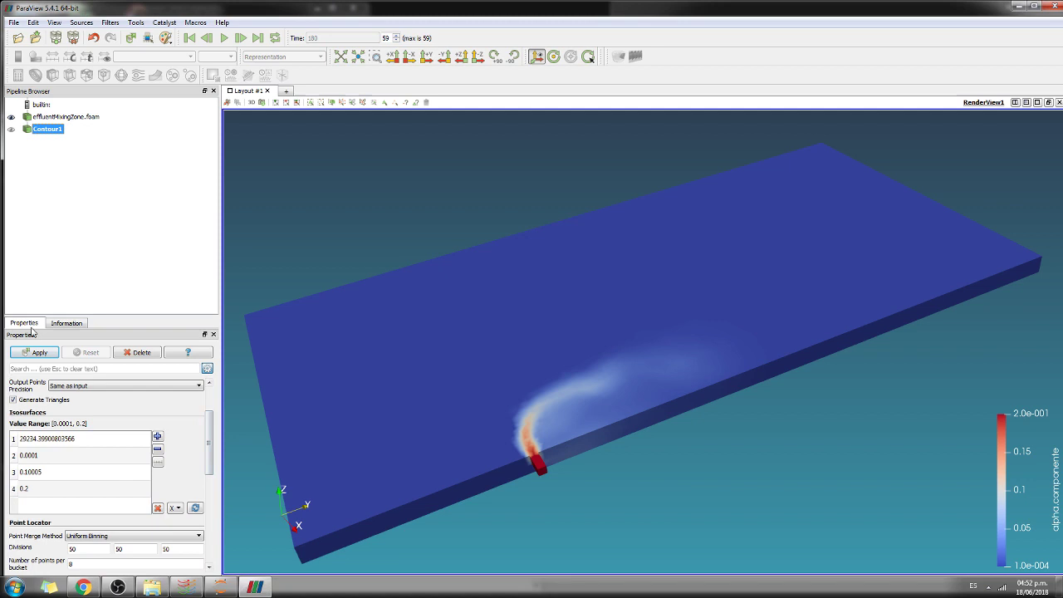
click(31, 354)
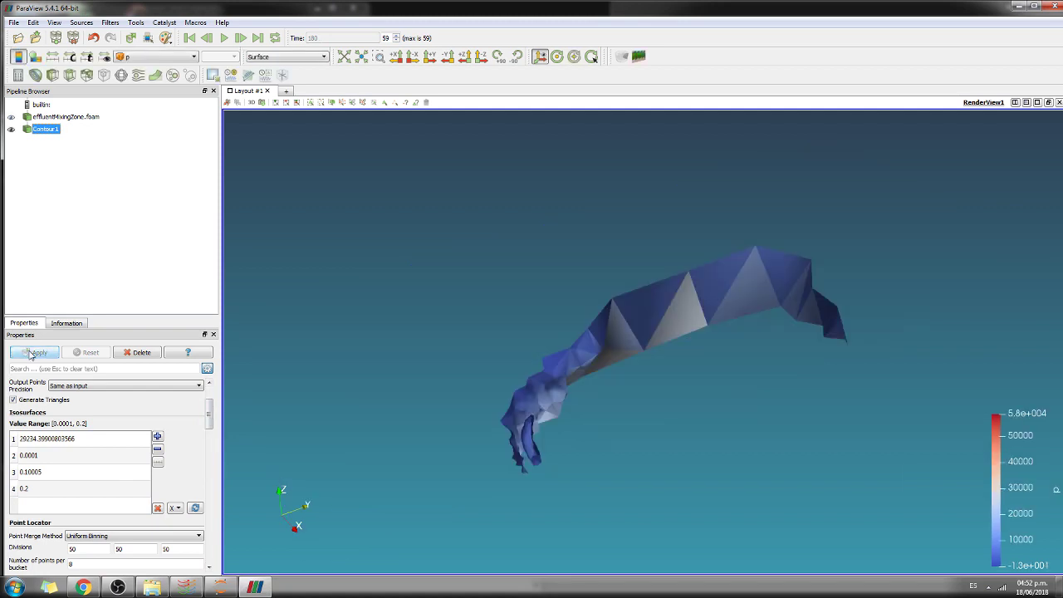
Check the colouring and Output Points Precision dropdowns, then rewind to the first time step
click(157, 57)
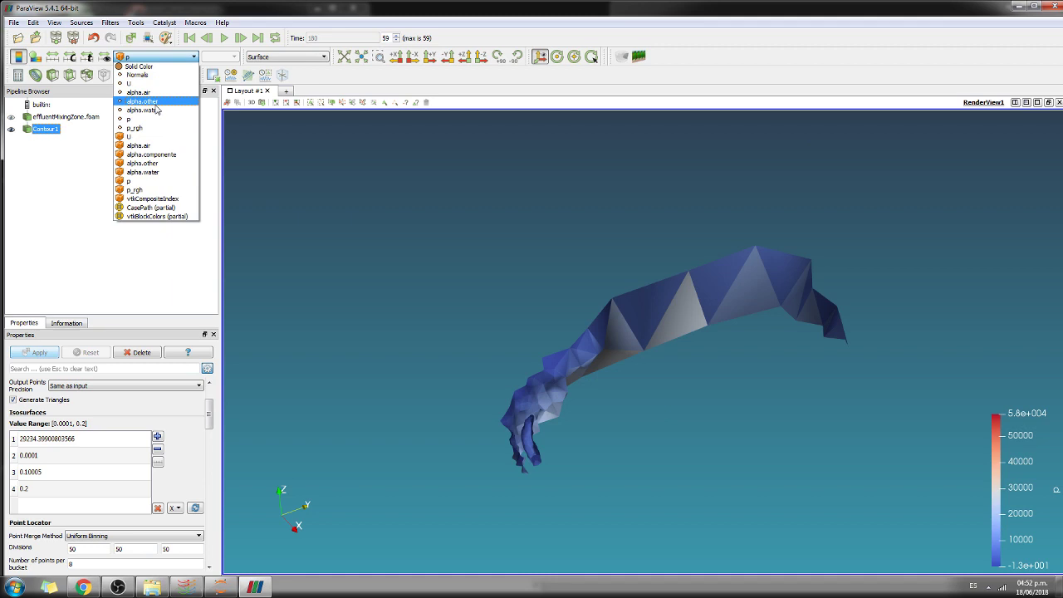
click(89, 196)
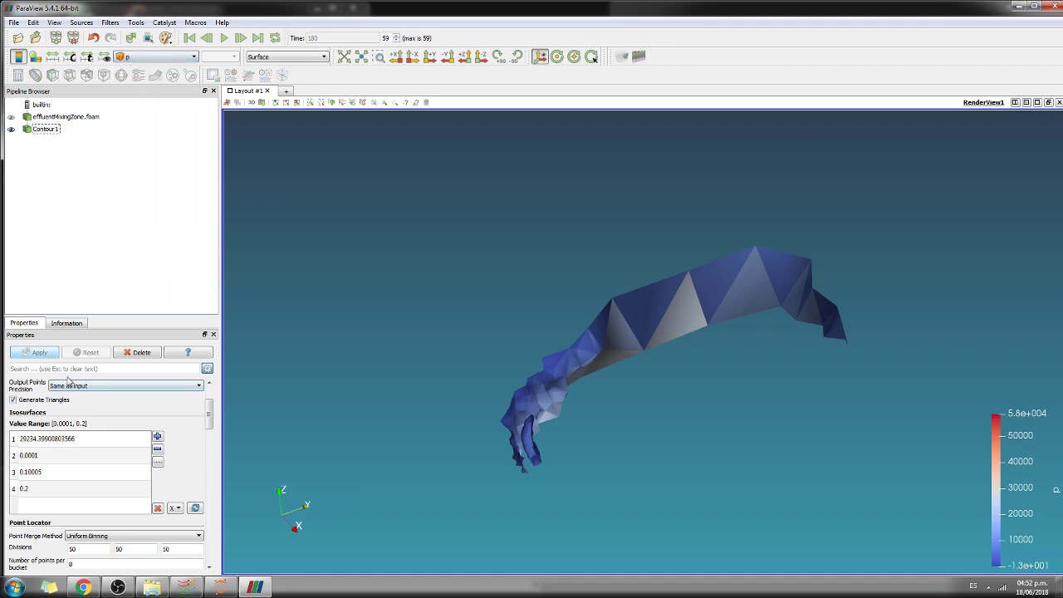
click(125, 385)
click(83, 387)
scroll(213, 415, up, 3)
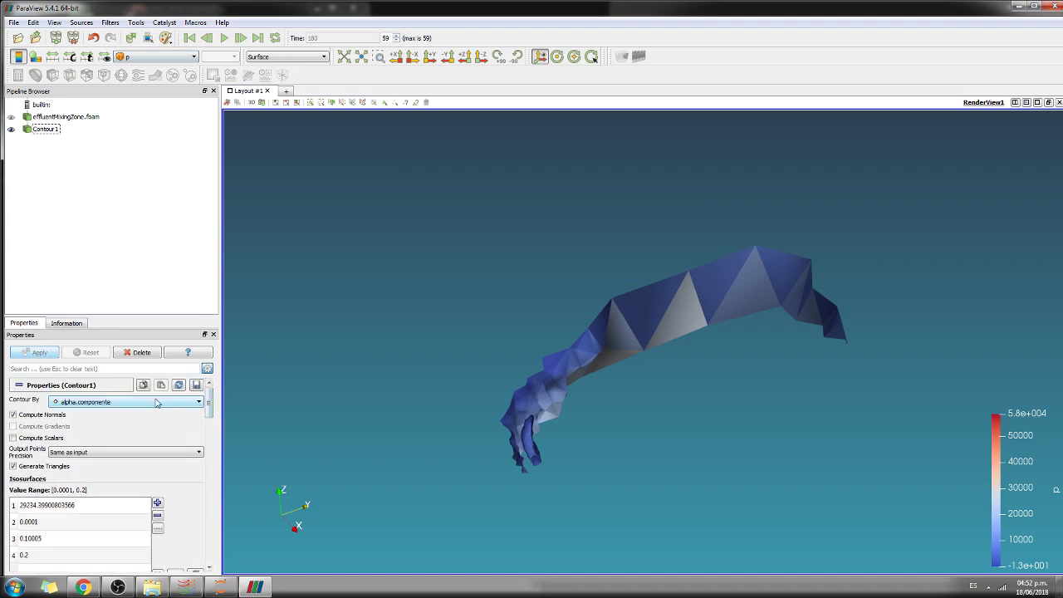
click(190, 38)
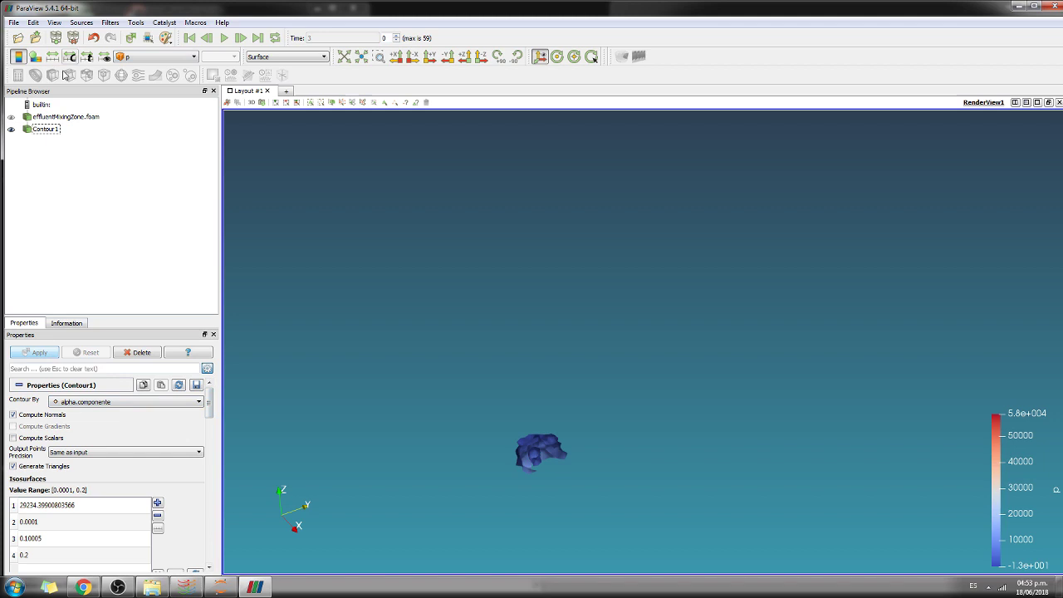
click(11, 117)
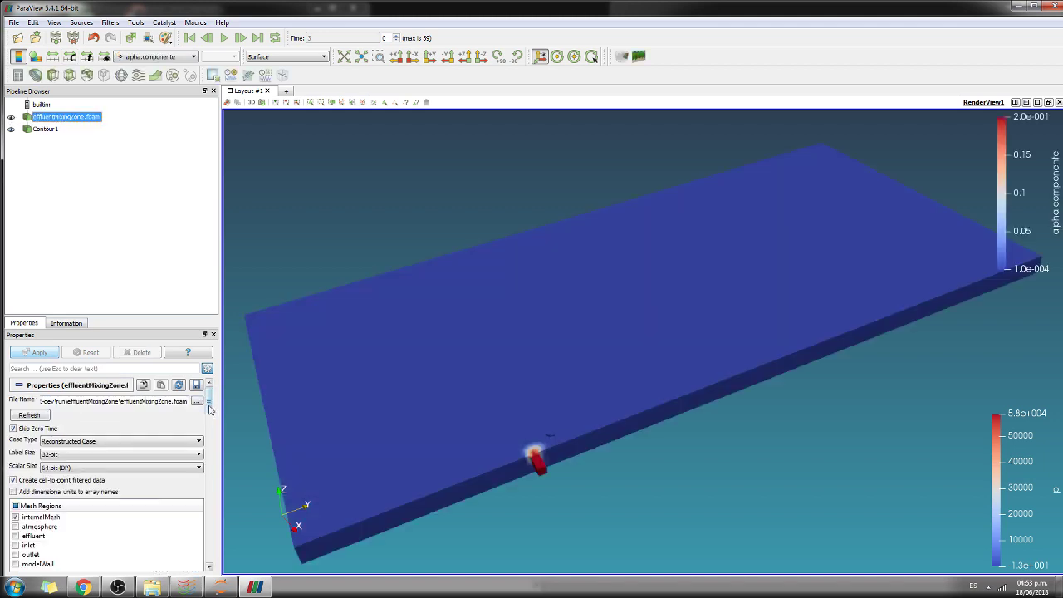
Set the mixing-zone domain's opacity to 0.55 and play the animation
scroll(122, 485, down, 10)
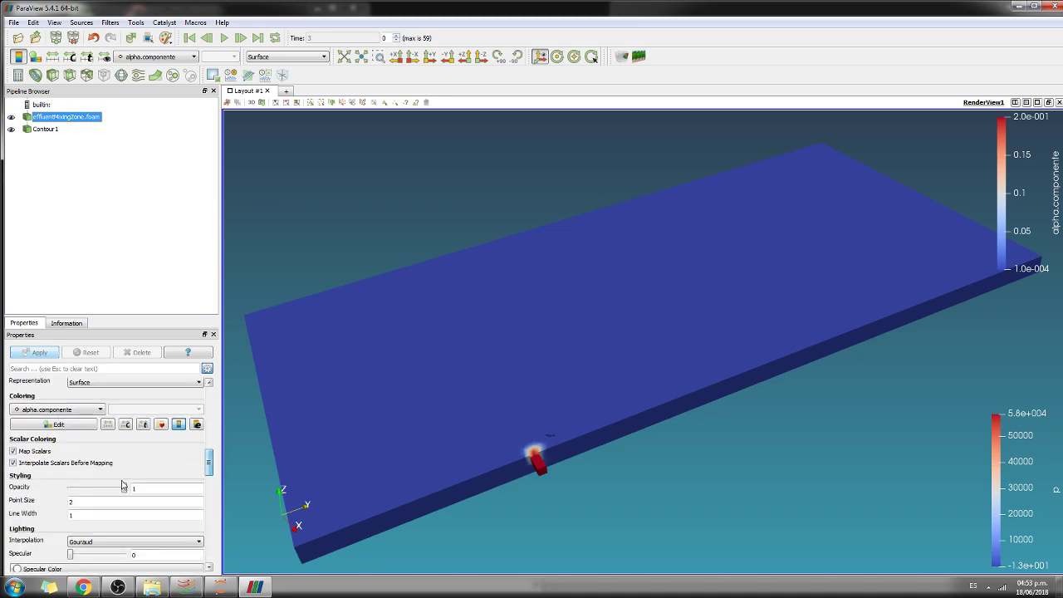
drag(123, 487, 101, 490)
click(222, 38)
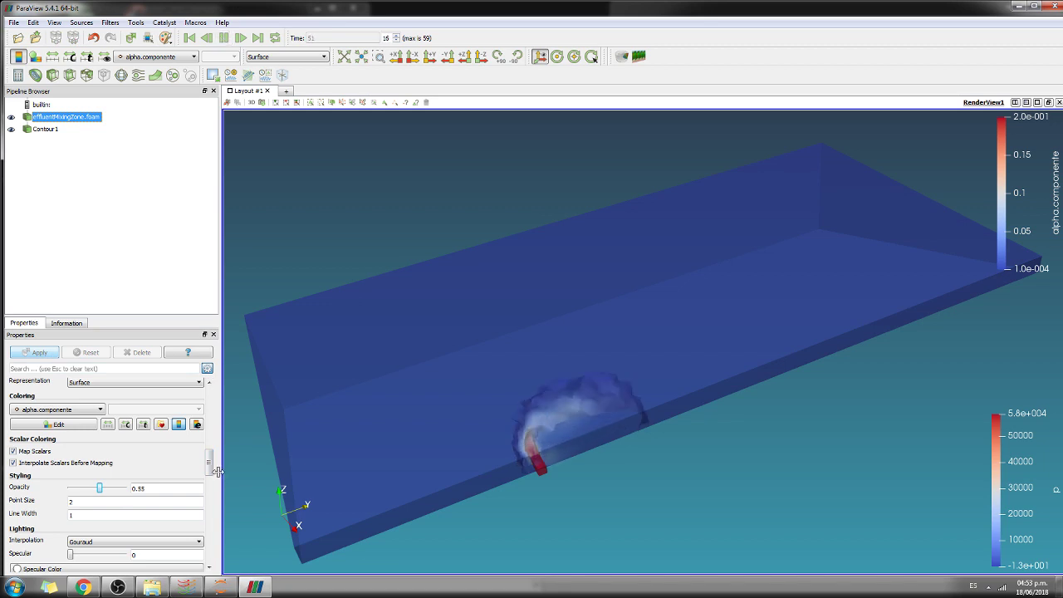
drag(209, 472, 216, 541)
Delete the 29234.399 isovalue from Contour1, apply, and replay from the first frame
click(41, 132)
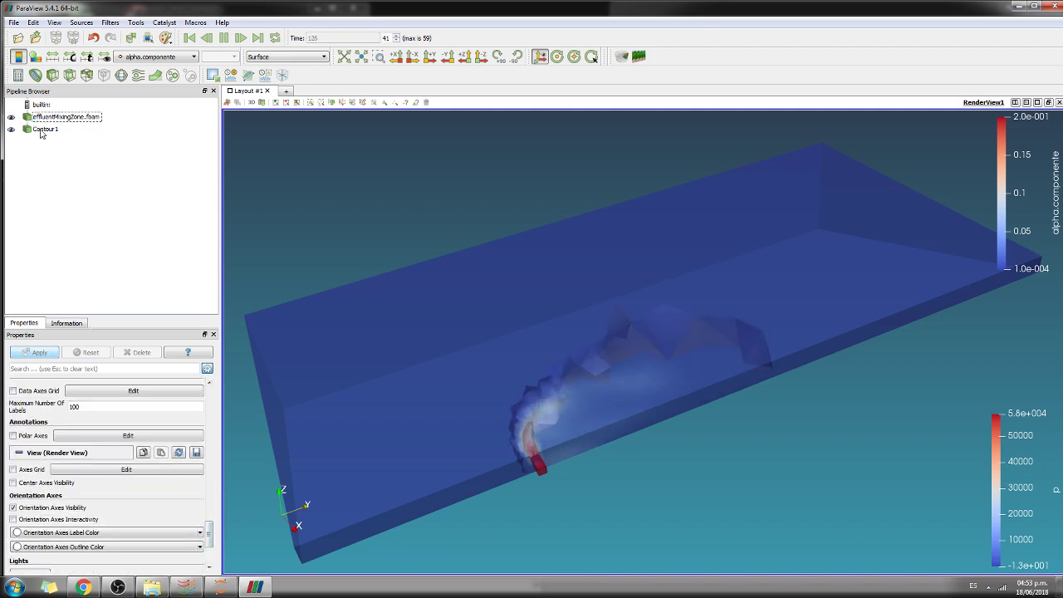
click(41, 130)
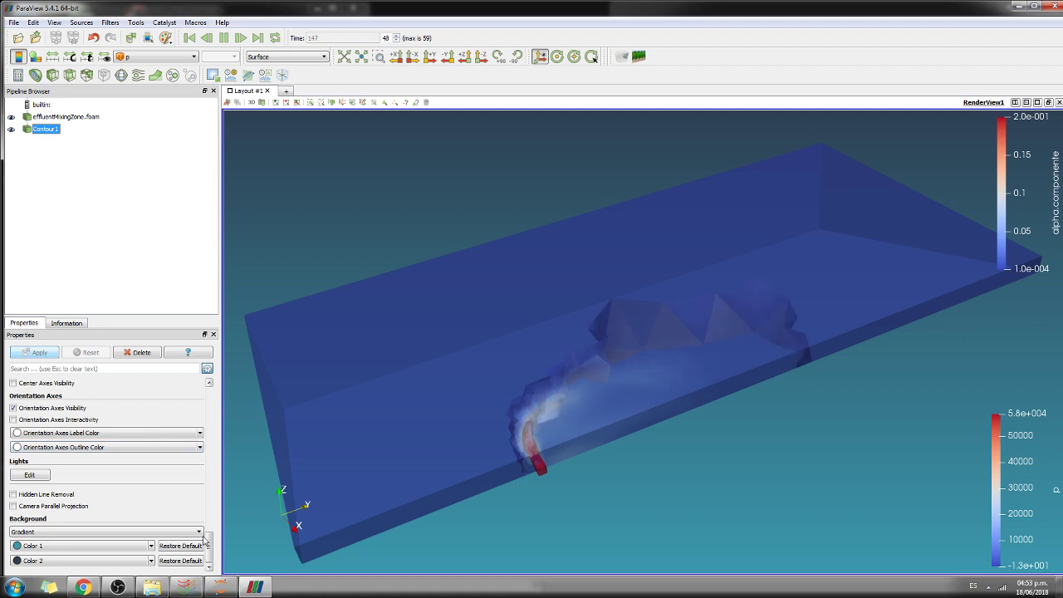
drag(203, 540, 200, 409)
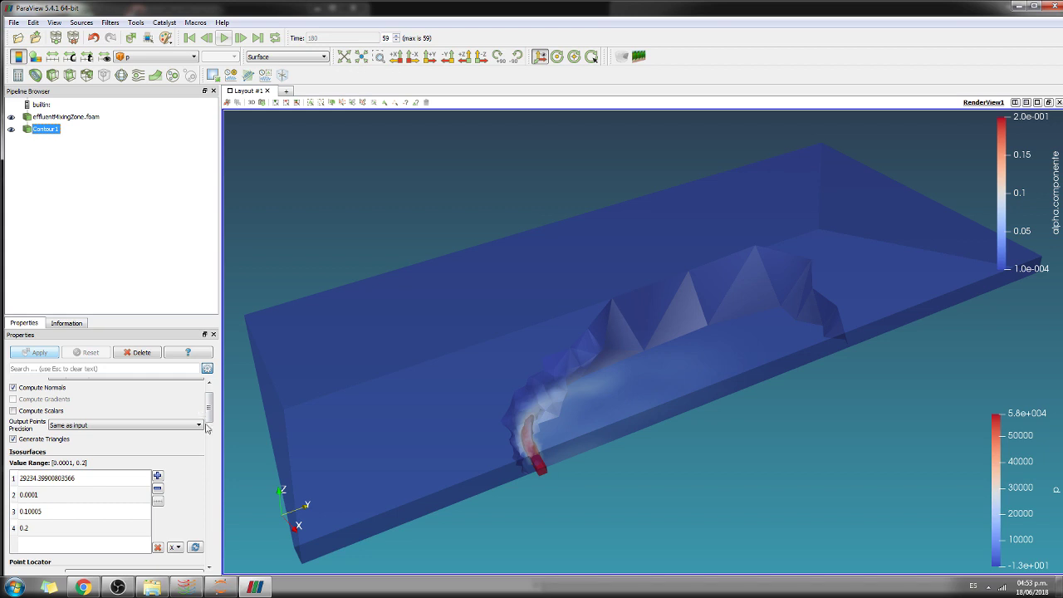
click(93, 480)
click(161, 490)
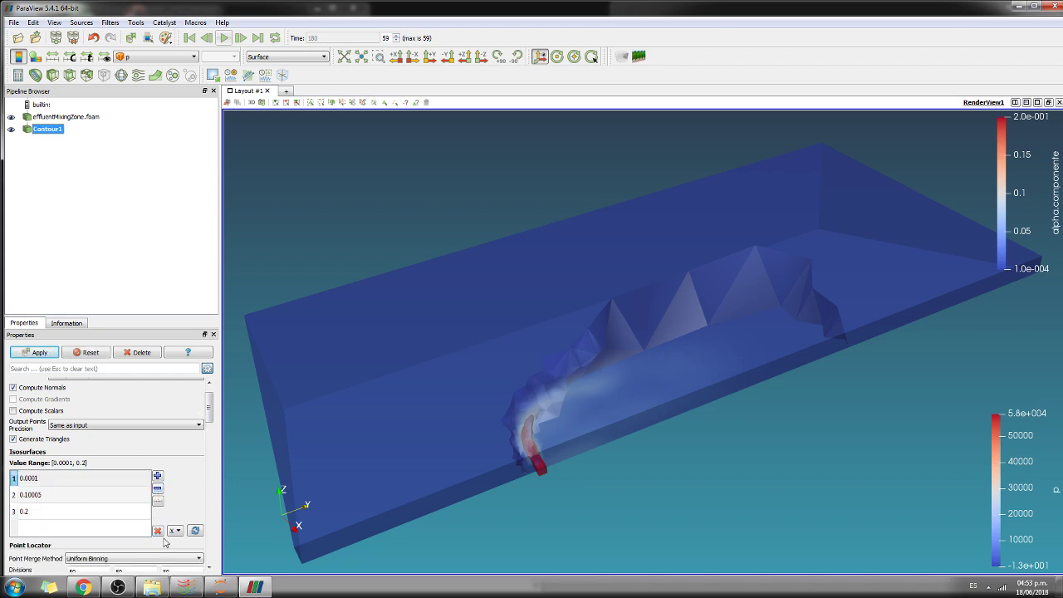
click(48, 358)
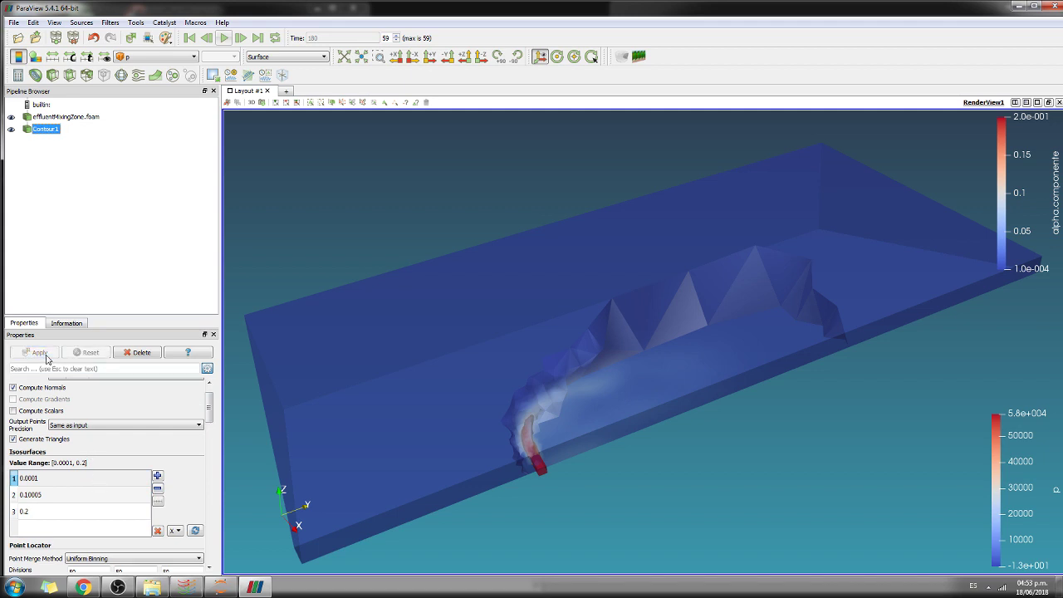
click(187, 39)
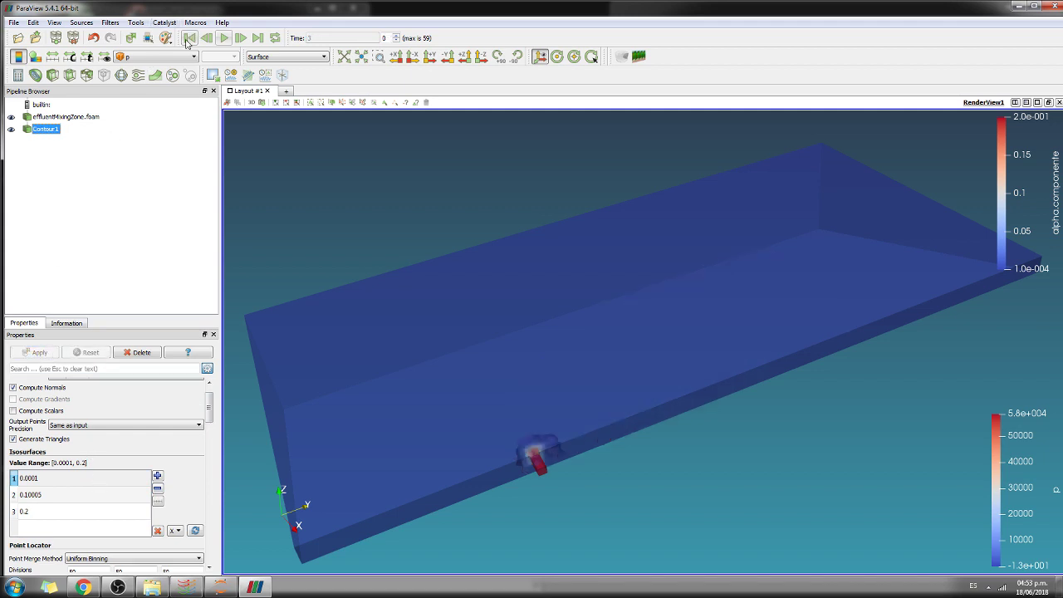
click(224, 39)
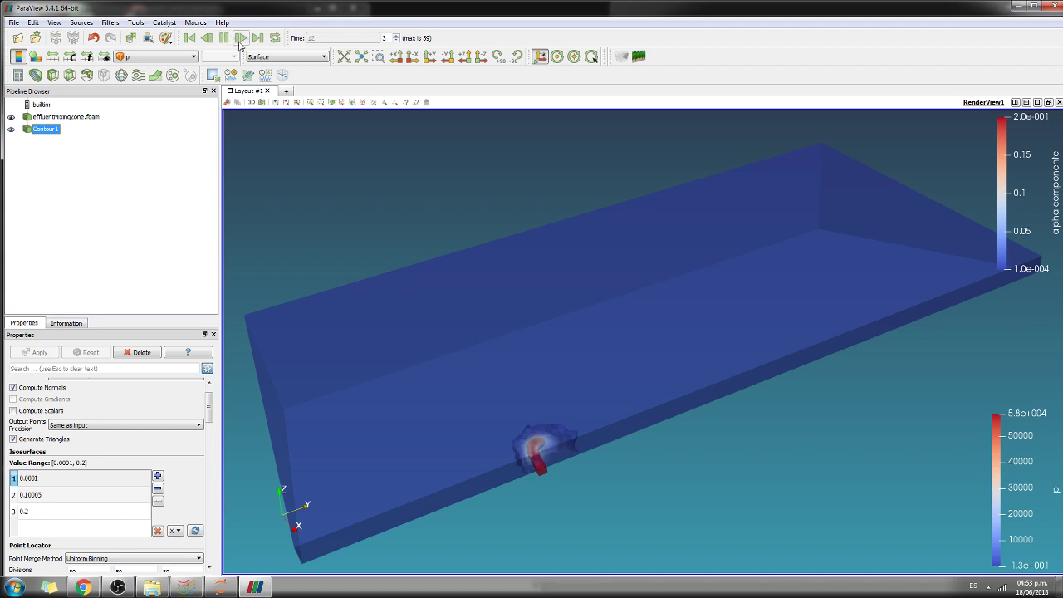